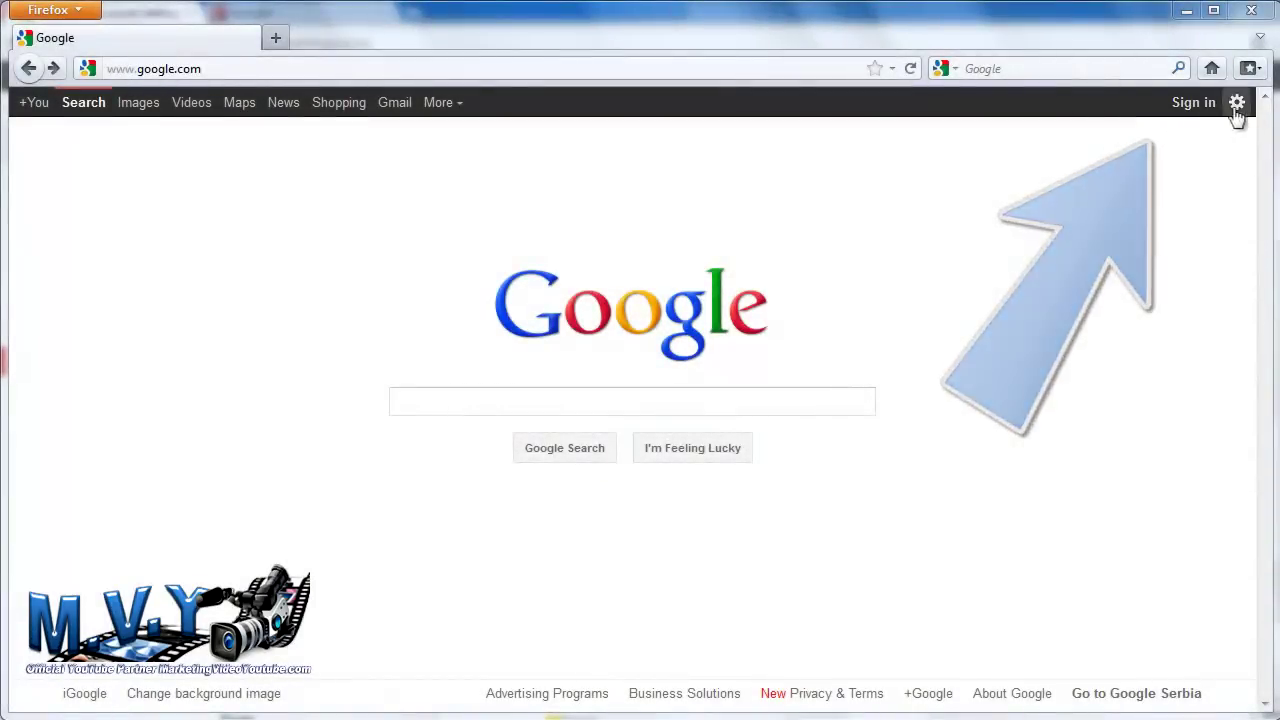
Step: Go to the Google sign-in page and start creating a new account
left_click(1192, 104)
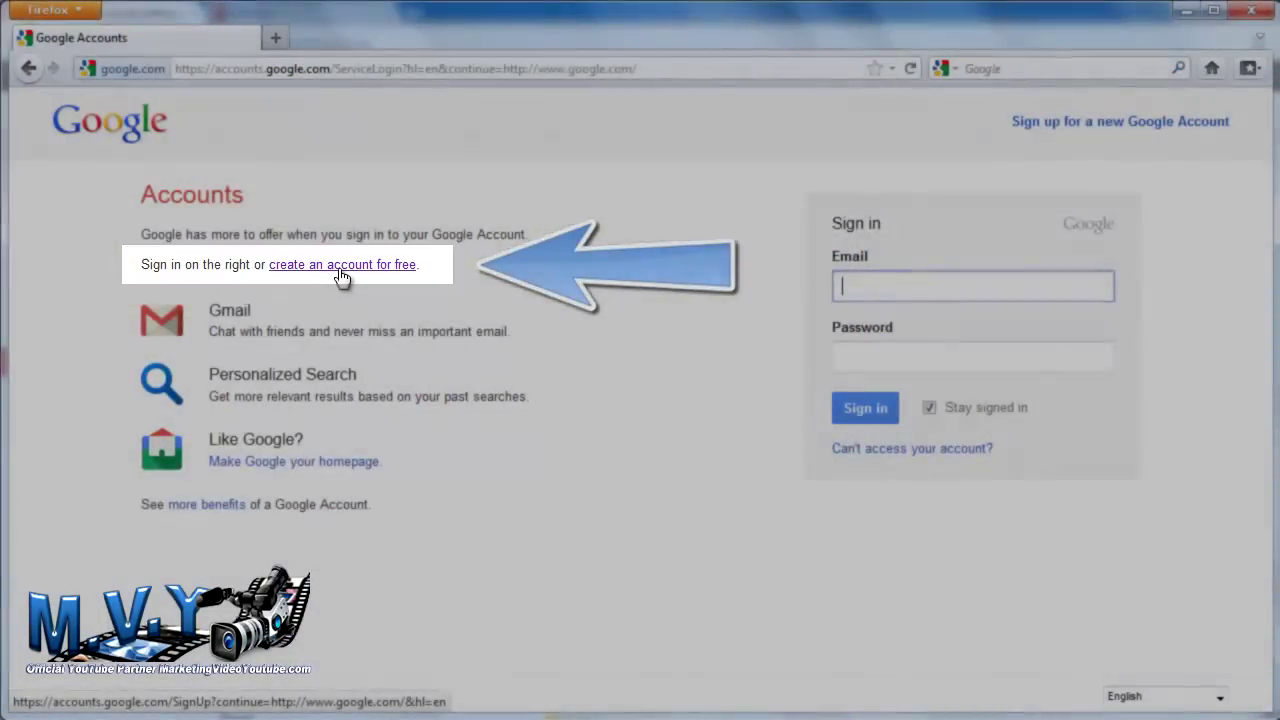
left_click(340, 276)
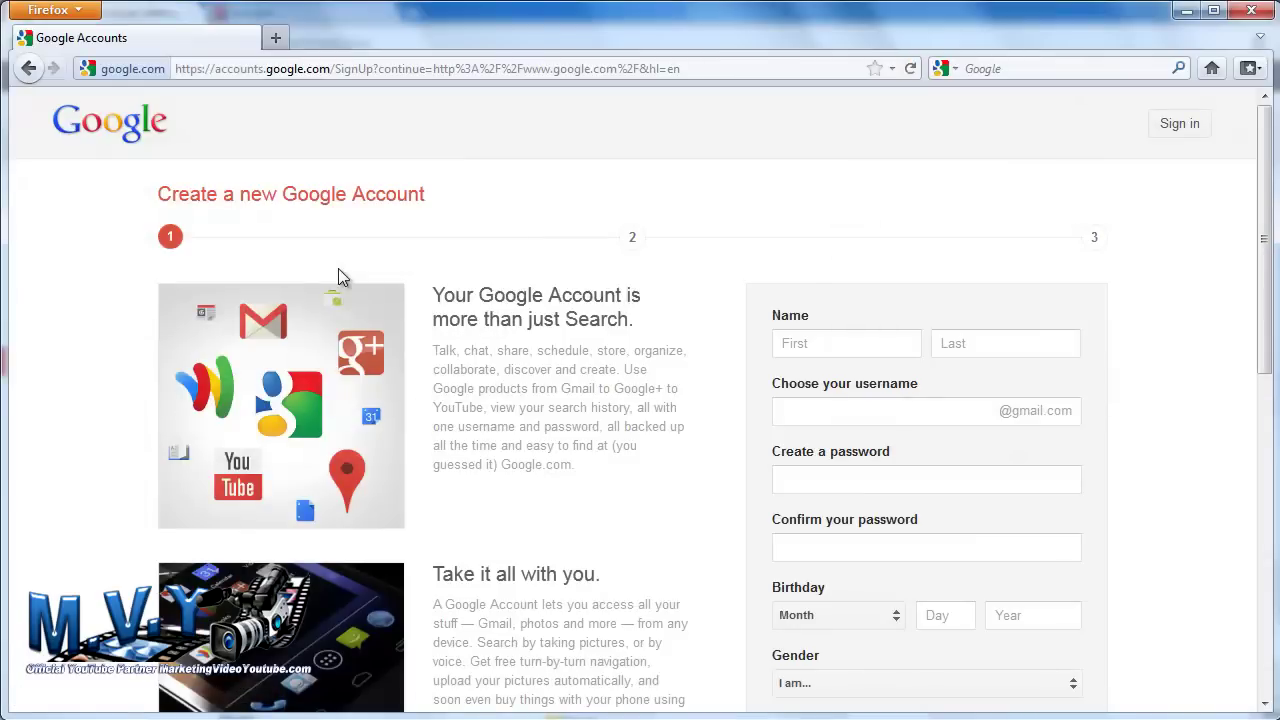
Step: Fill in the first and last name, then choose a username on the sign-up form
left_click(849, 342)
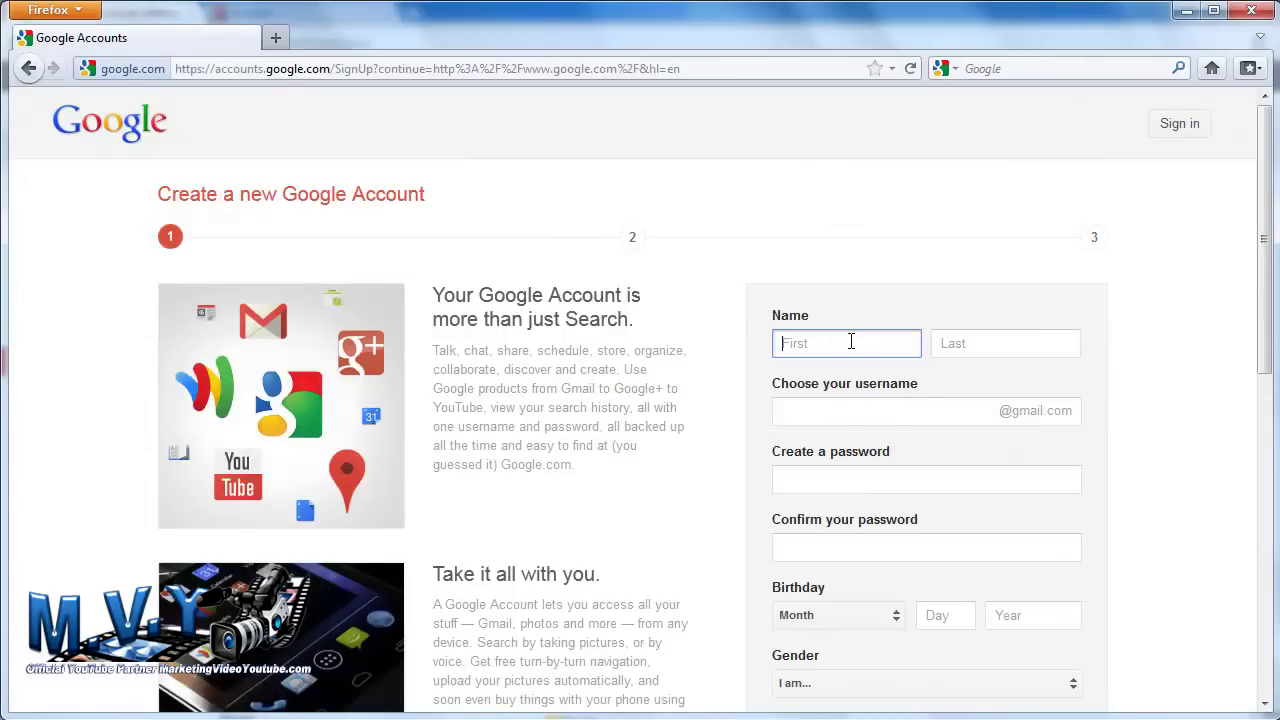
key("Tab")
type("Smith")
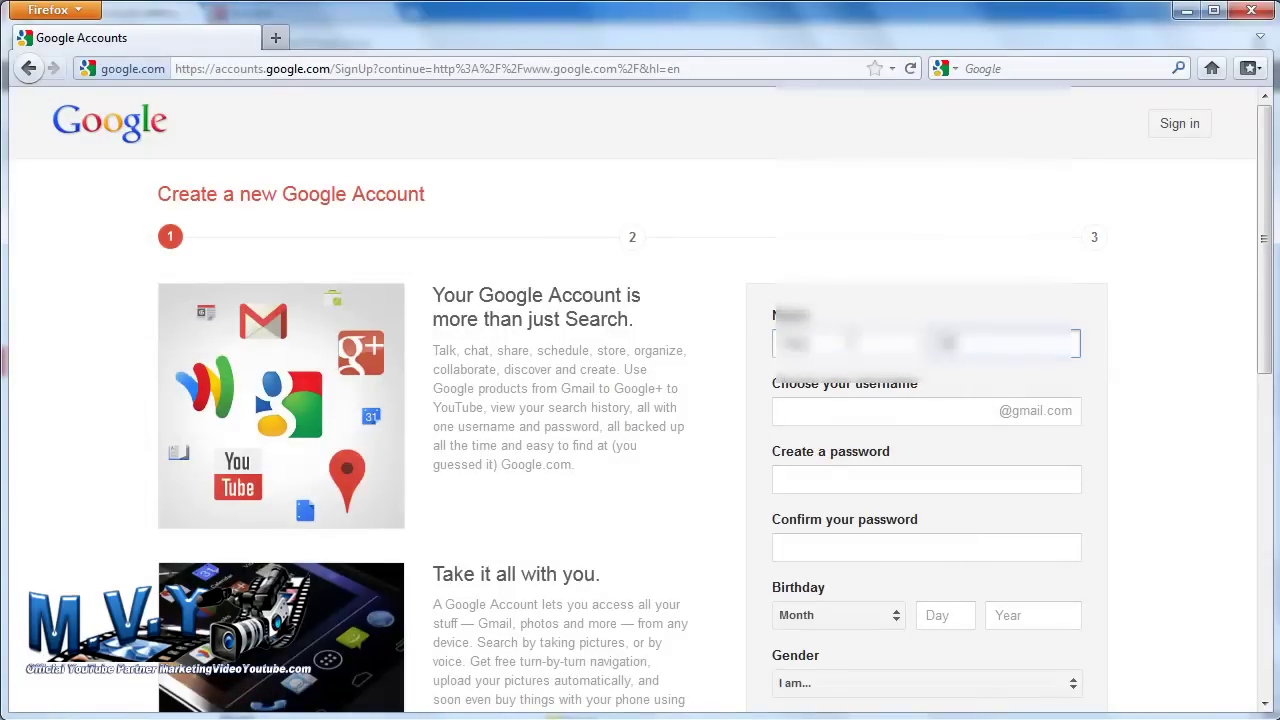
type("son")
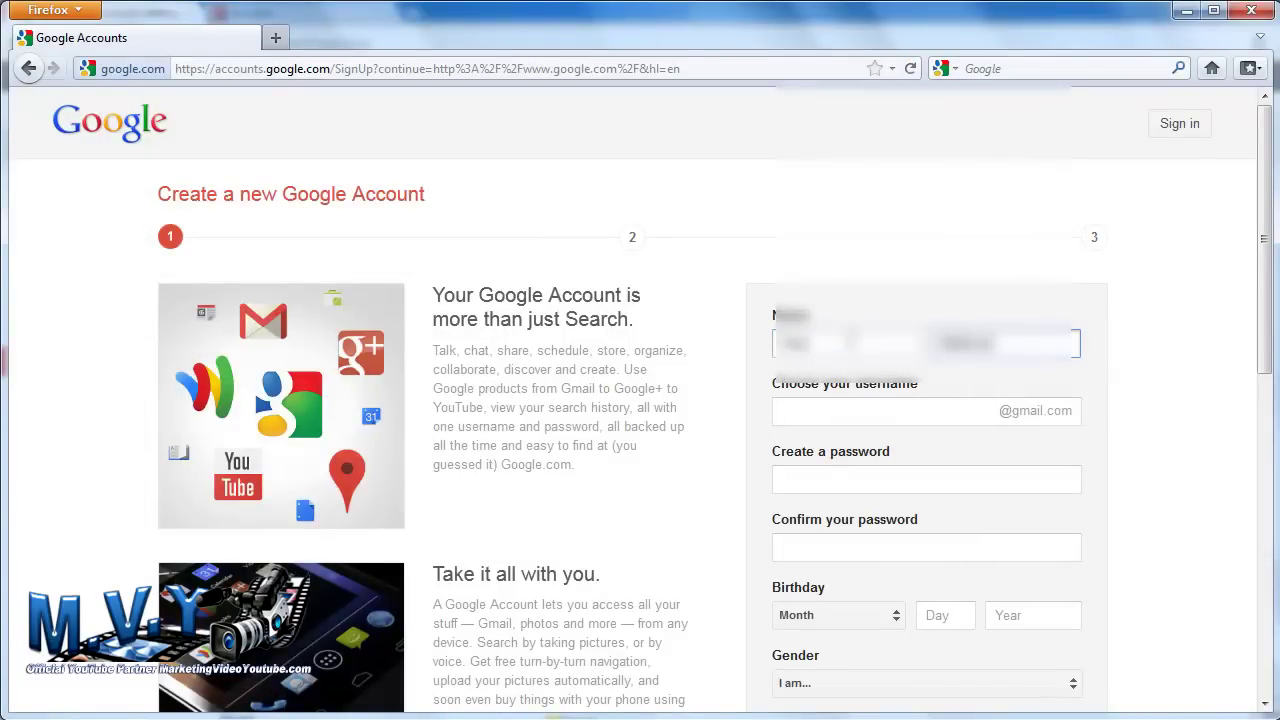
scroll(885, 378, "down", 1)
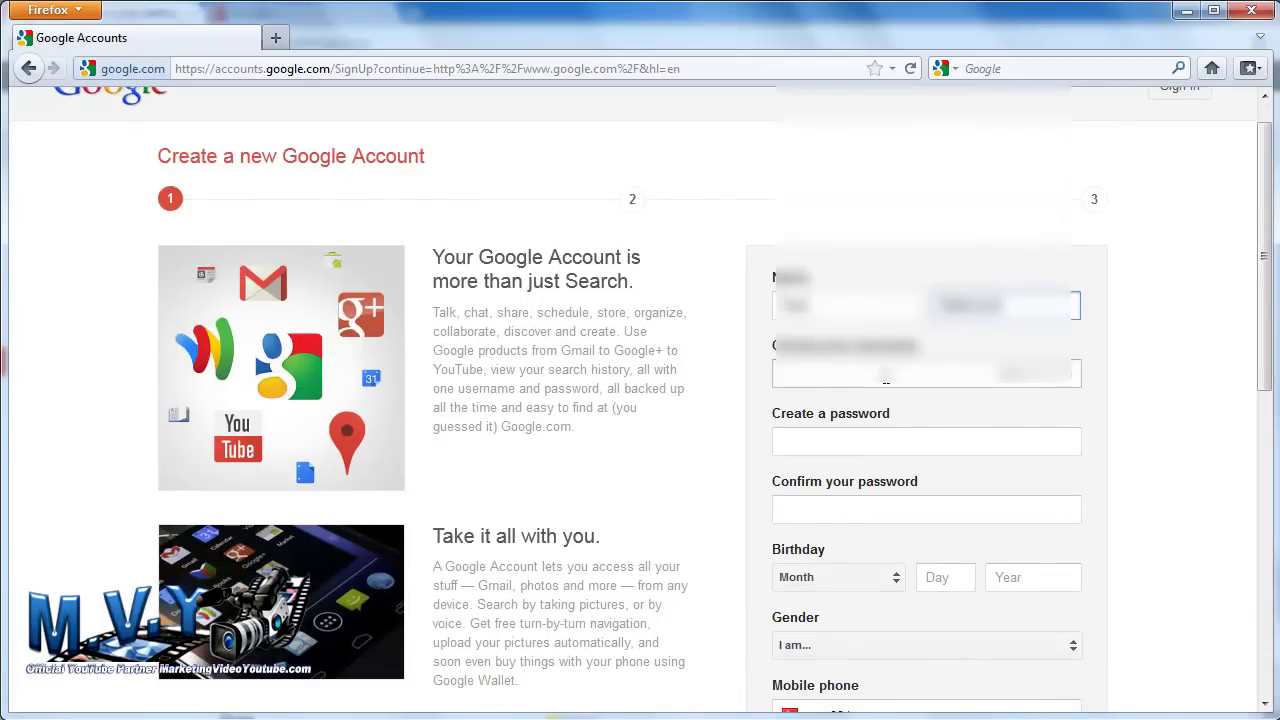
scroll(886, 380, "down", 1)
scroll(886, 380, "down", 1)
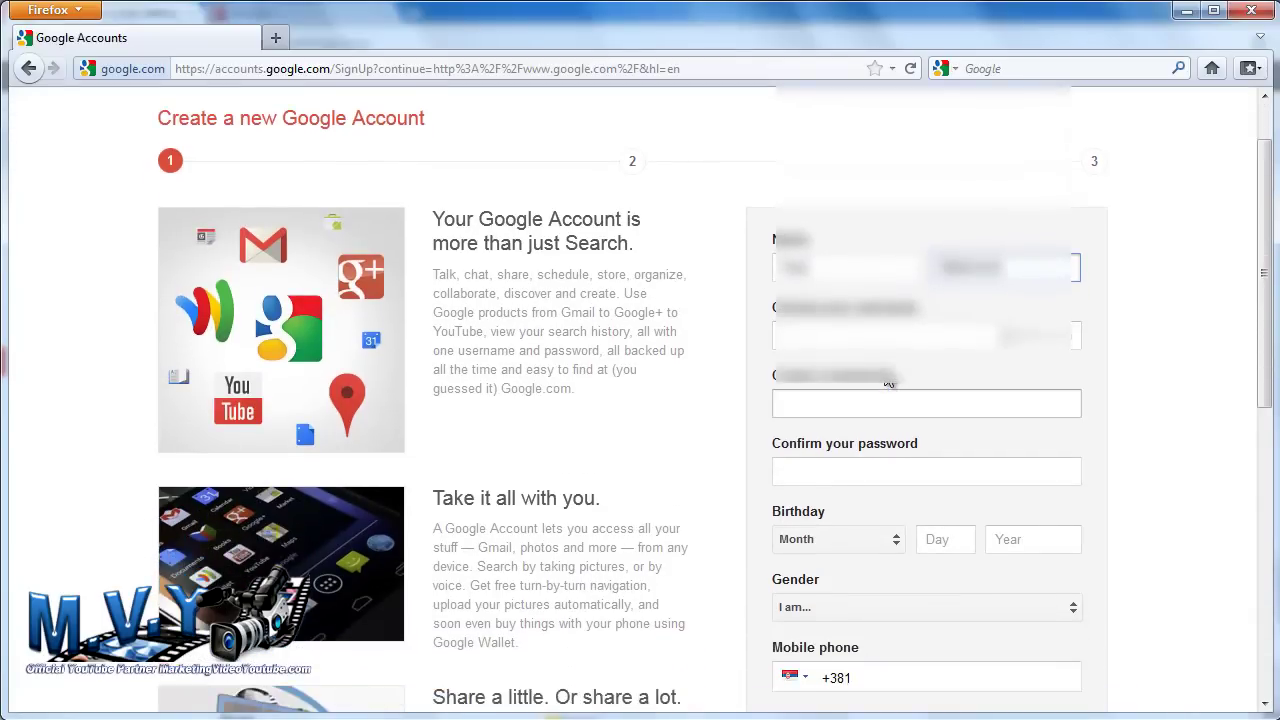
scroll(886, 380, "down", 1)
scroll(889, 381, "down", 1)
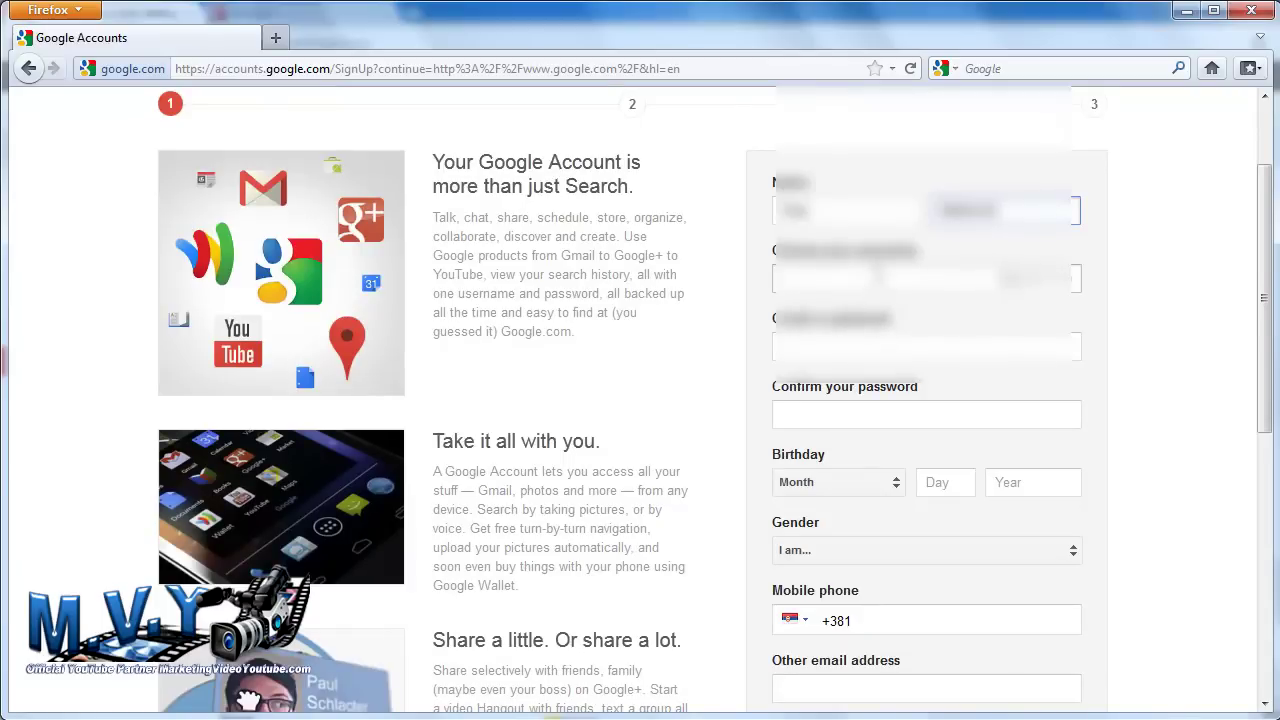
scroll(880, 285, "down", 1)
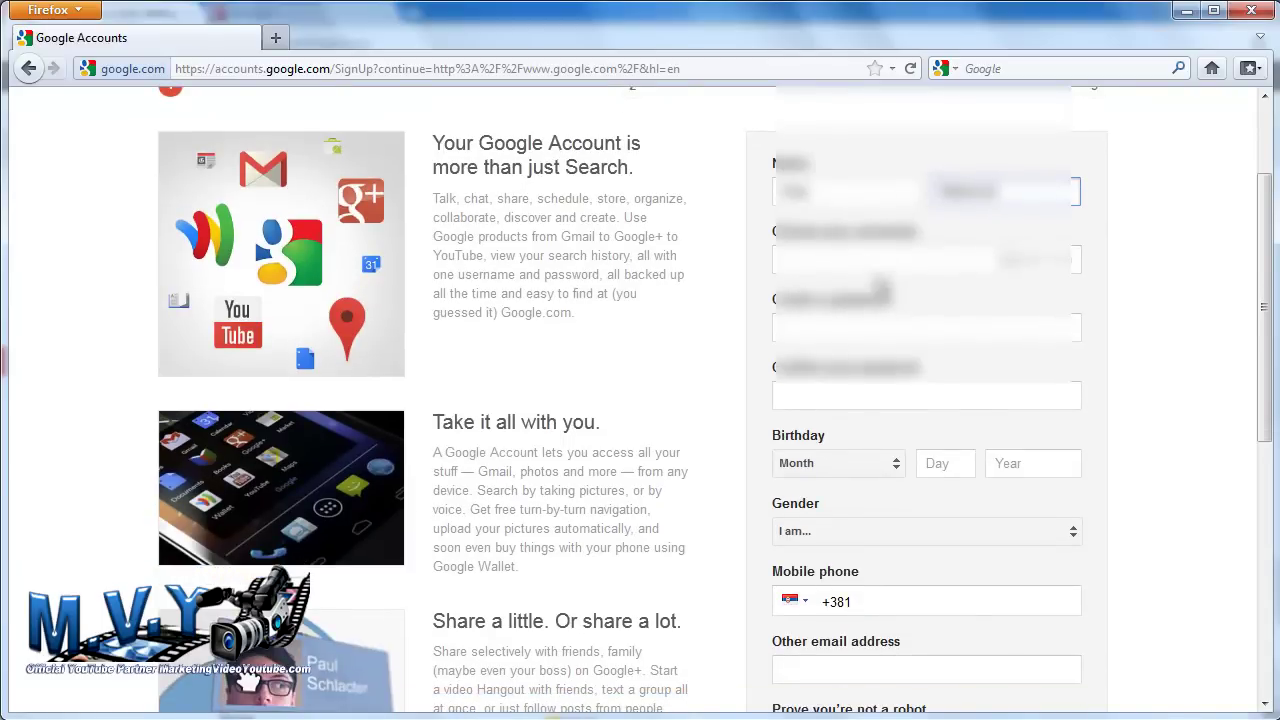
left_click(878, 262)
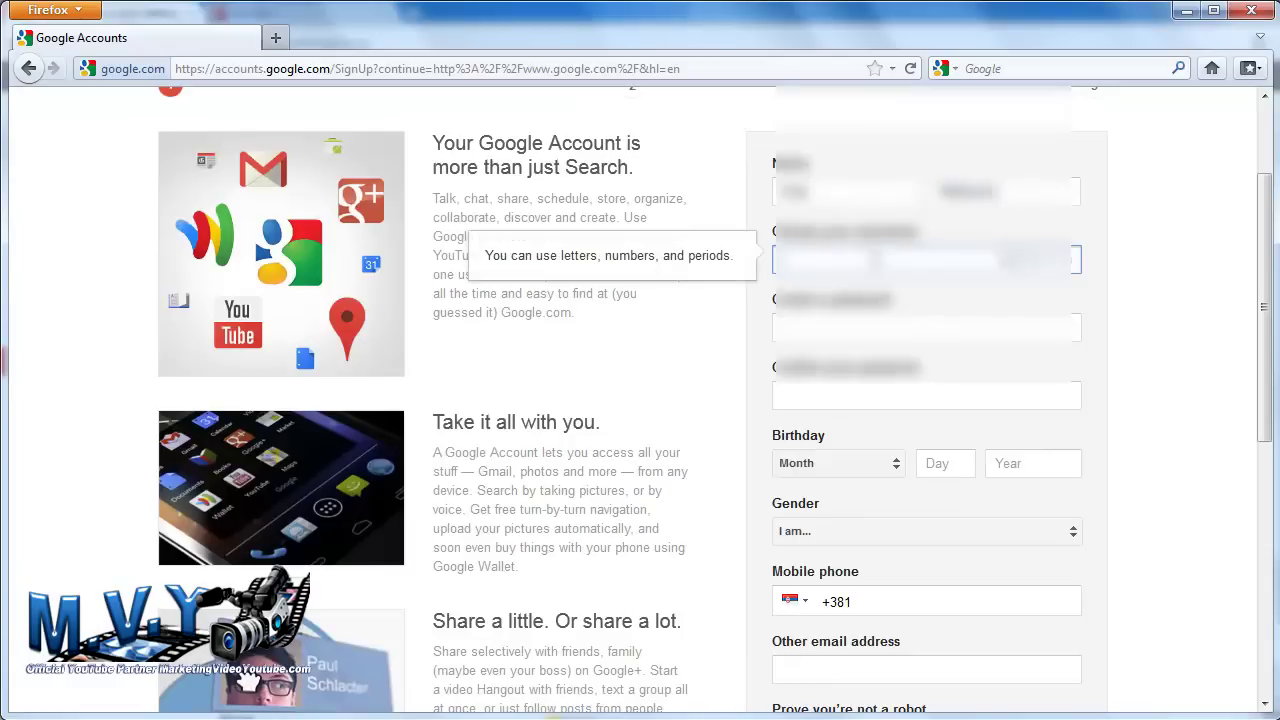
left_click(1030, 302)
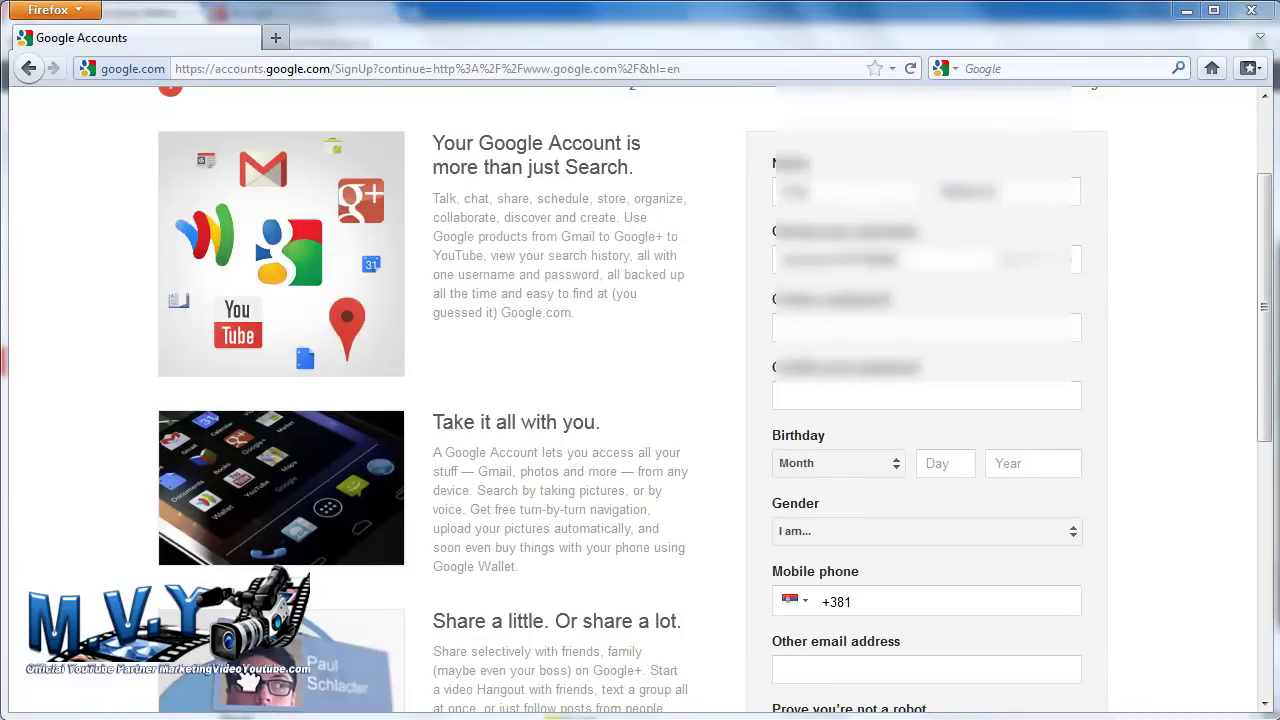
Step: Set gender to Male and enter the current email address
scroll(1203, 349, "down", 2)
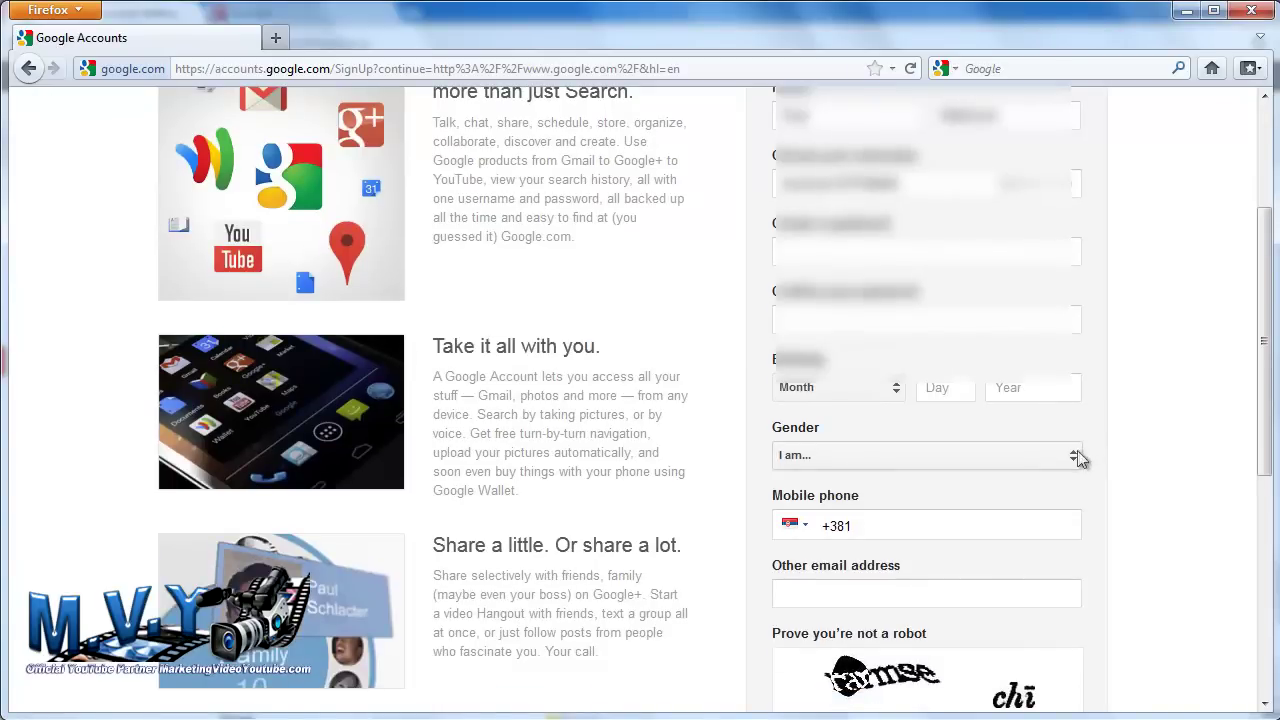
left_click(1078, 456)
left_click(806, 454)
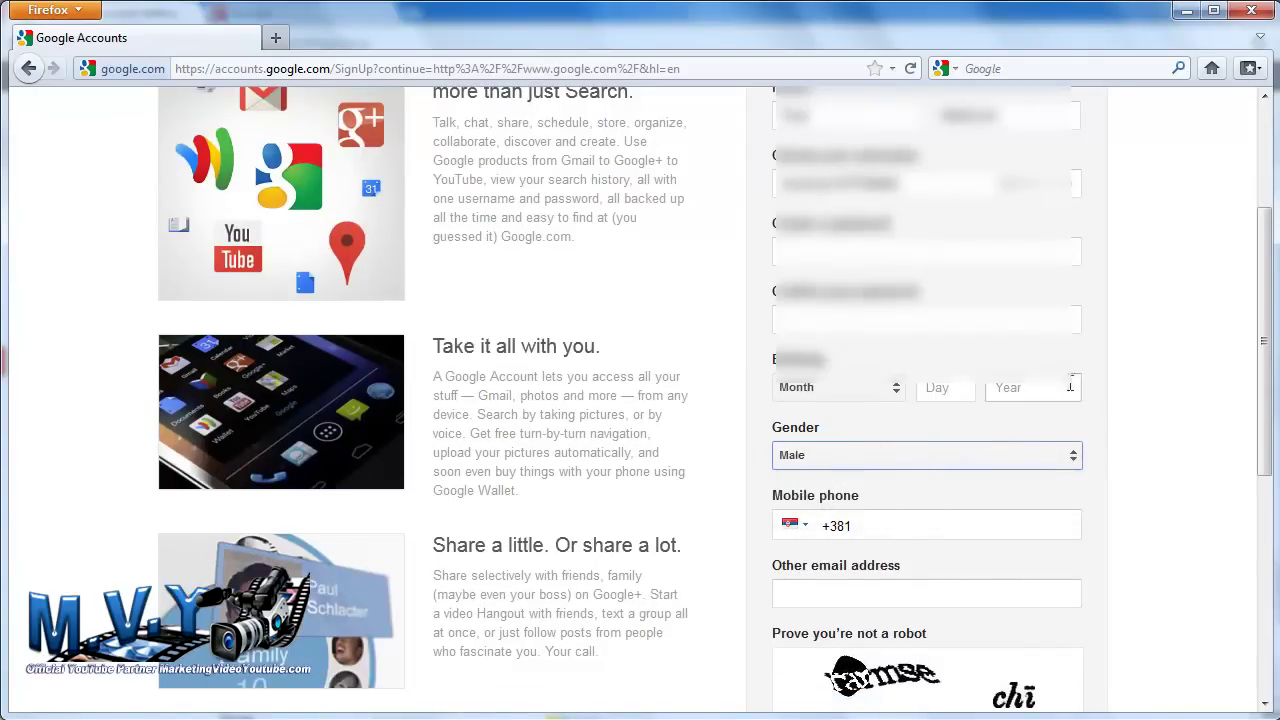
left_click(1163, 374)
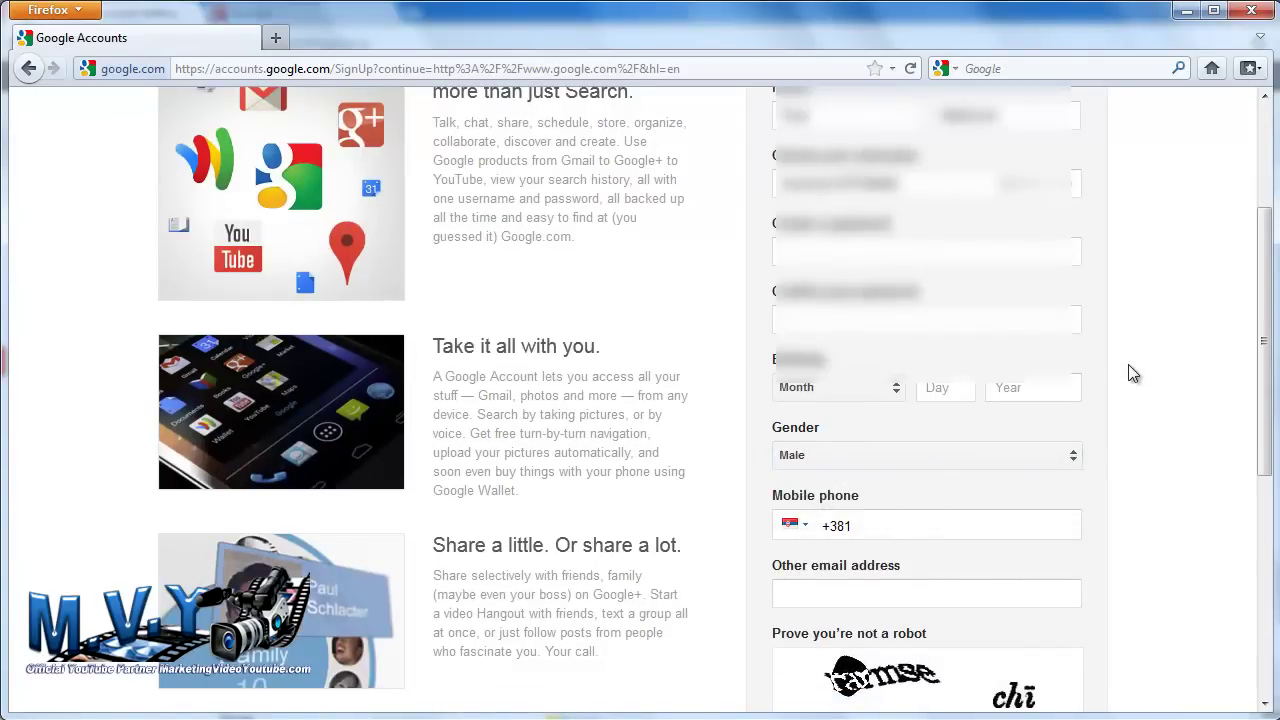
left_click(908, 592)
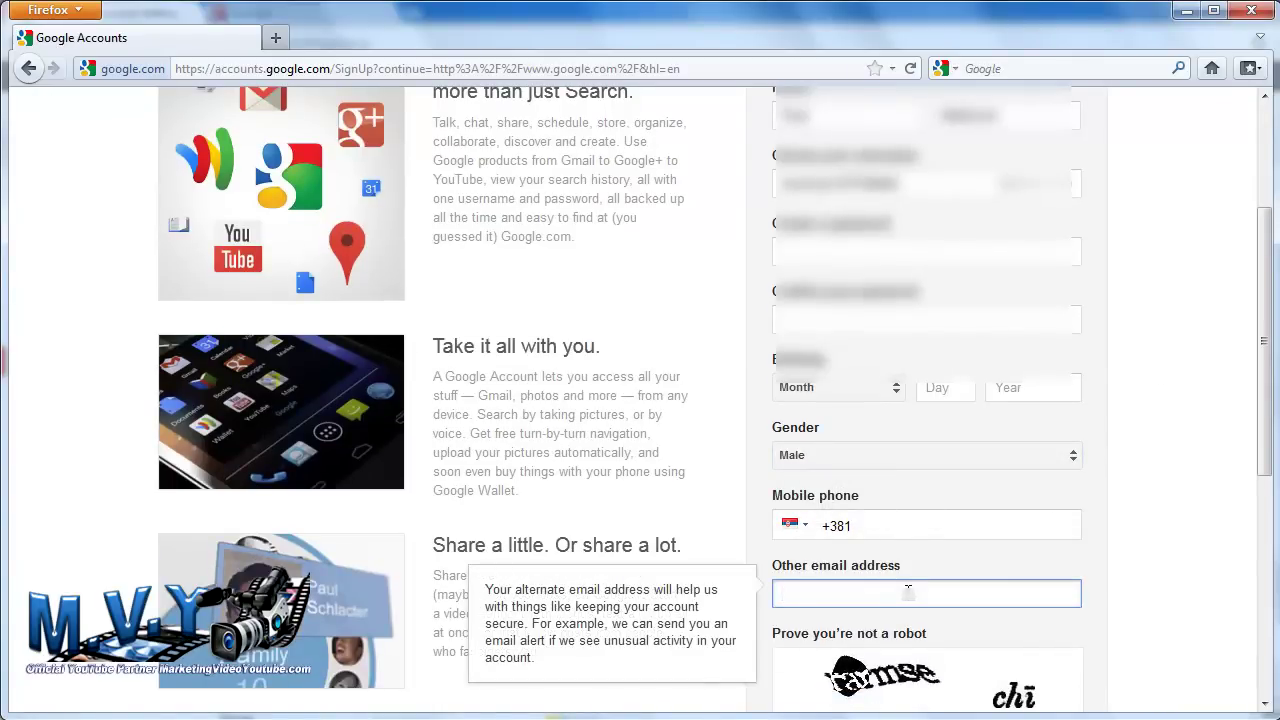
type("marketingv")
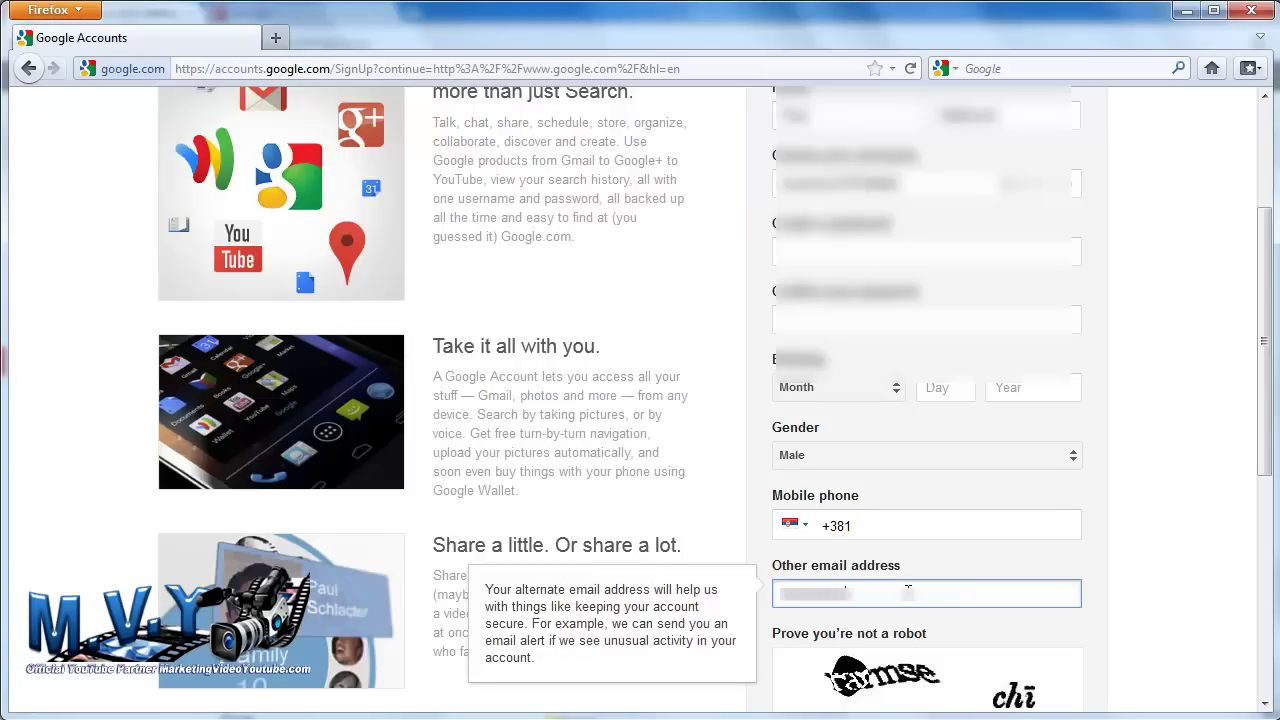
type("ideoyoutube")
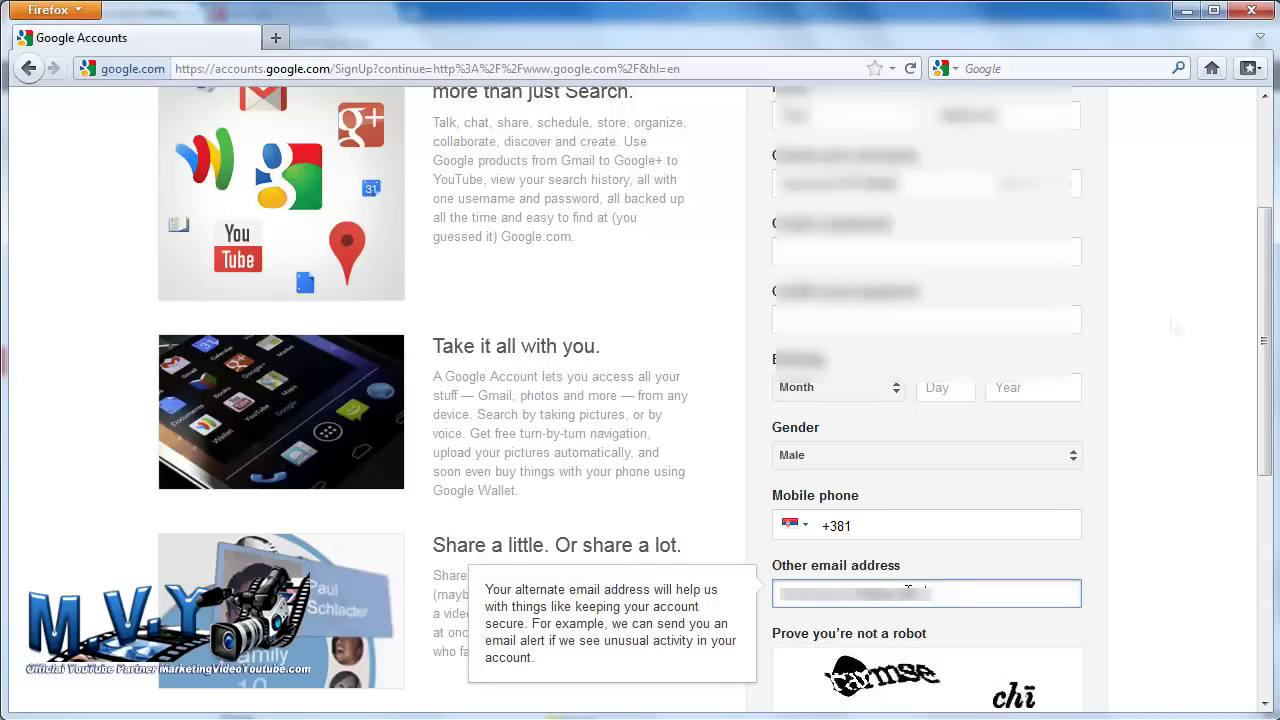
left_click(1088, 323)
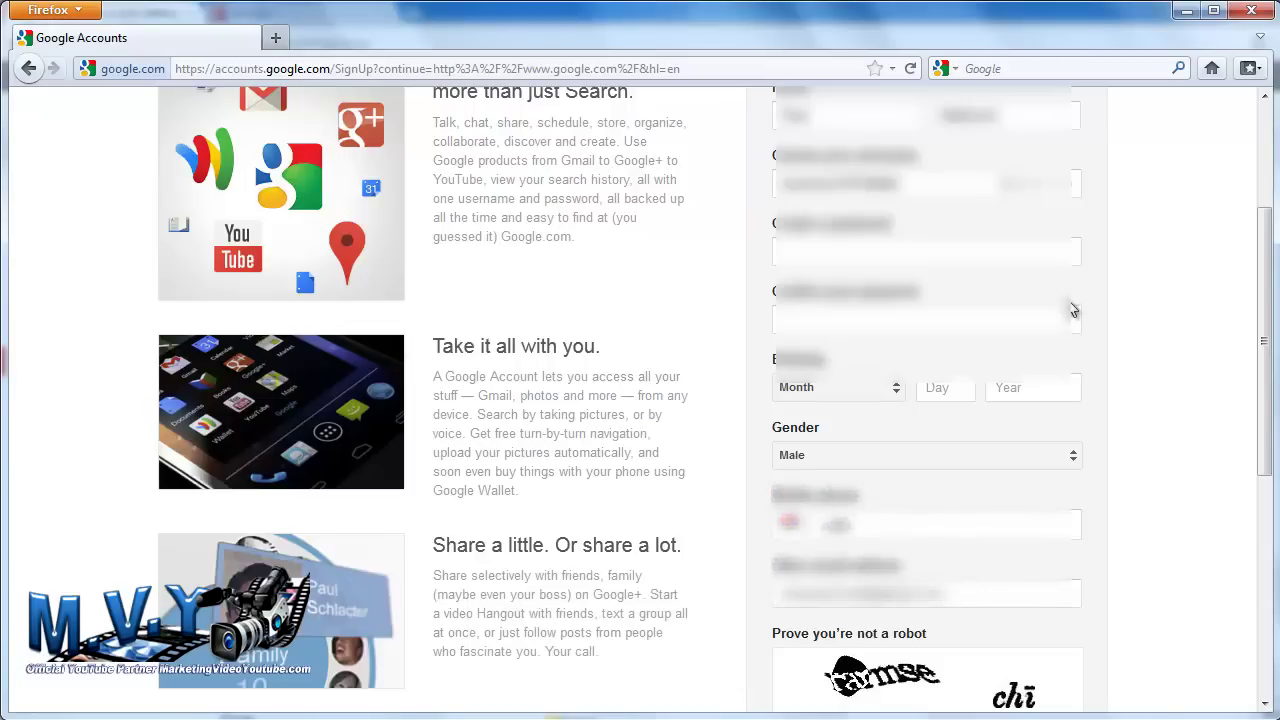
Step: Paste the account password into both password fields
scroll(1146, 300, "down", 2)
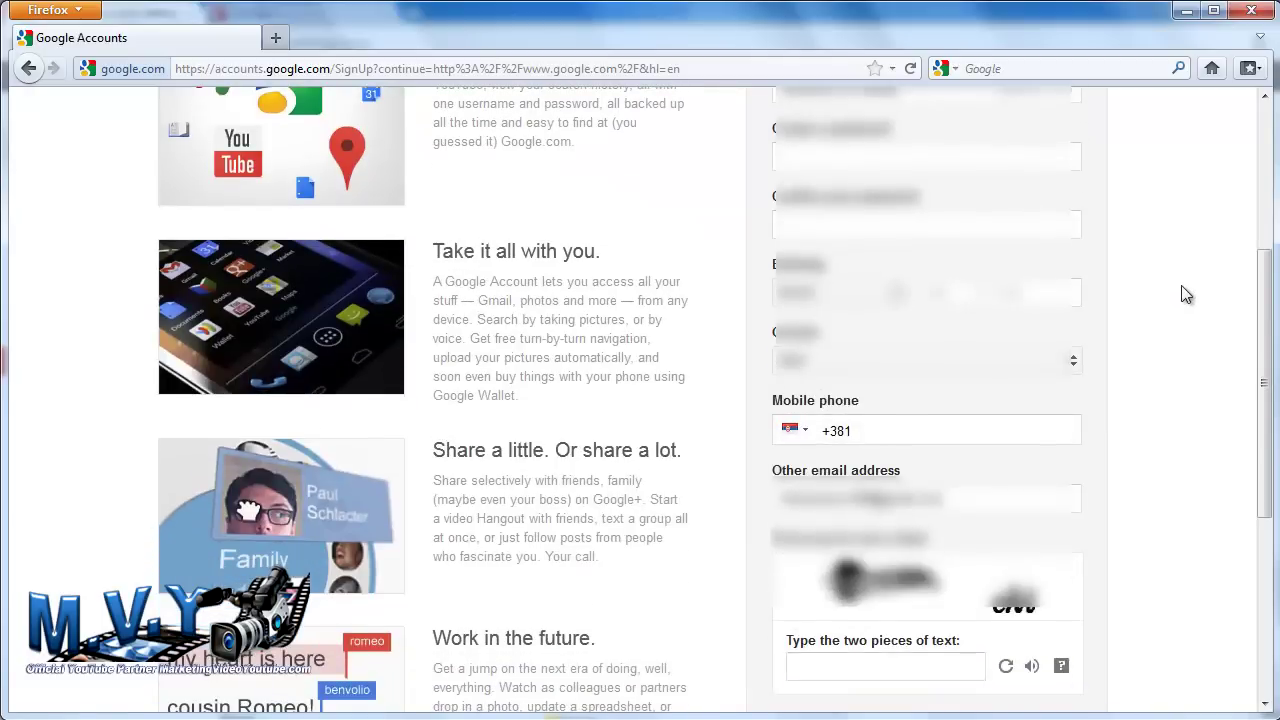
left_click(838, 158)
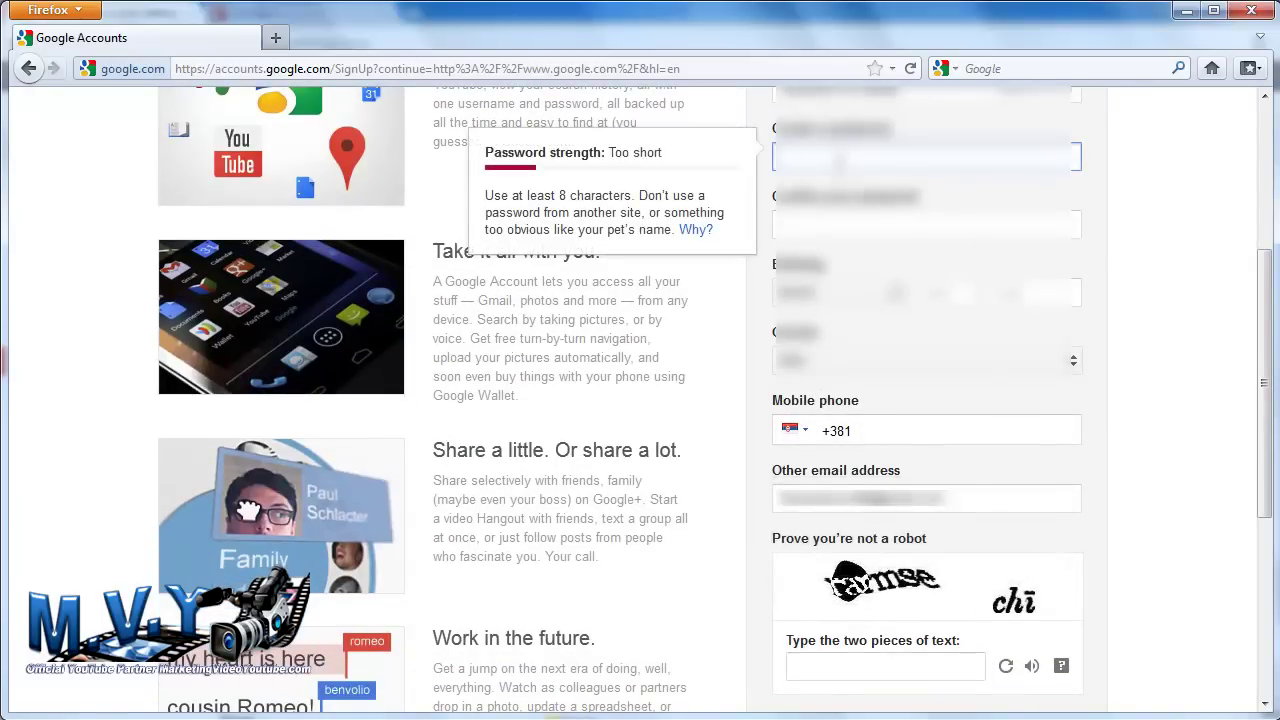
key("ctrl+v")
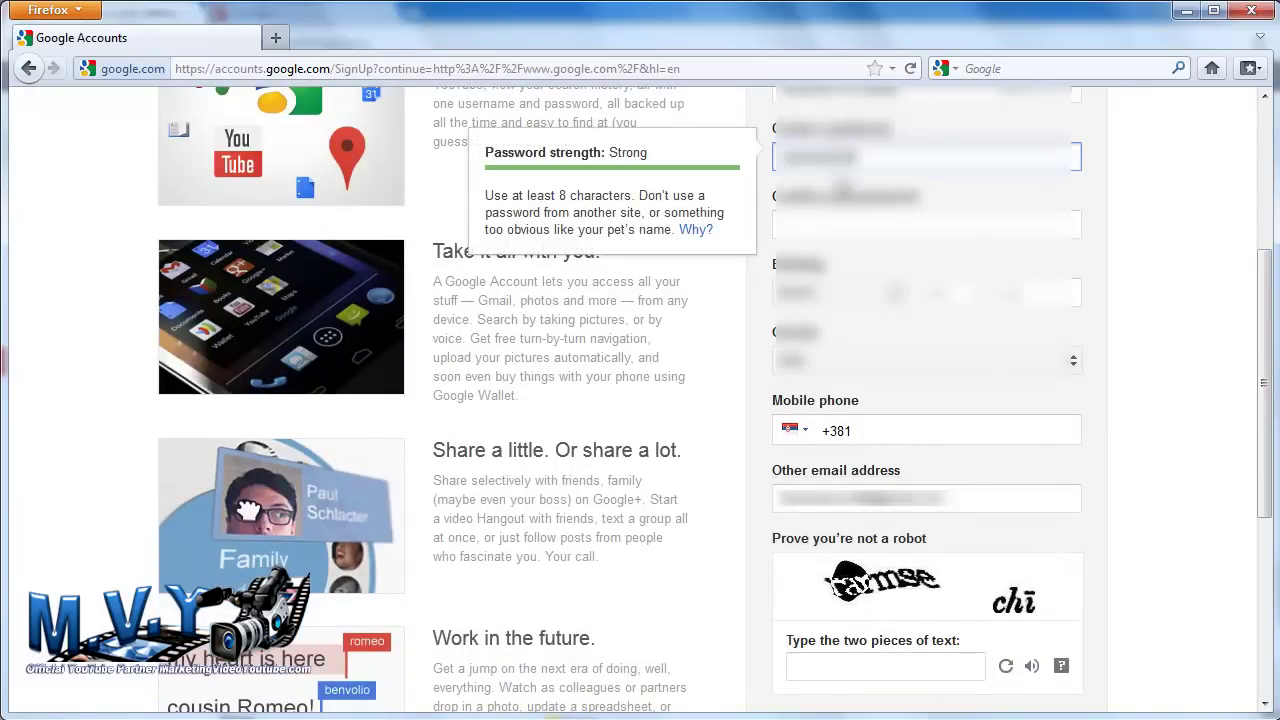
left_click(843, 228)
key("ctrl+v")
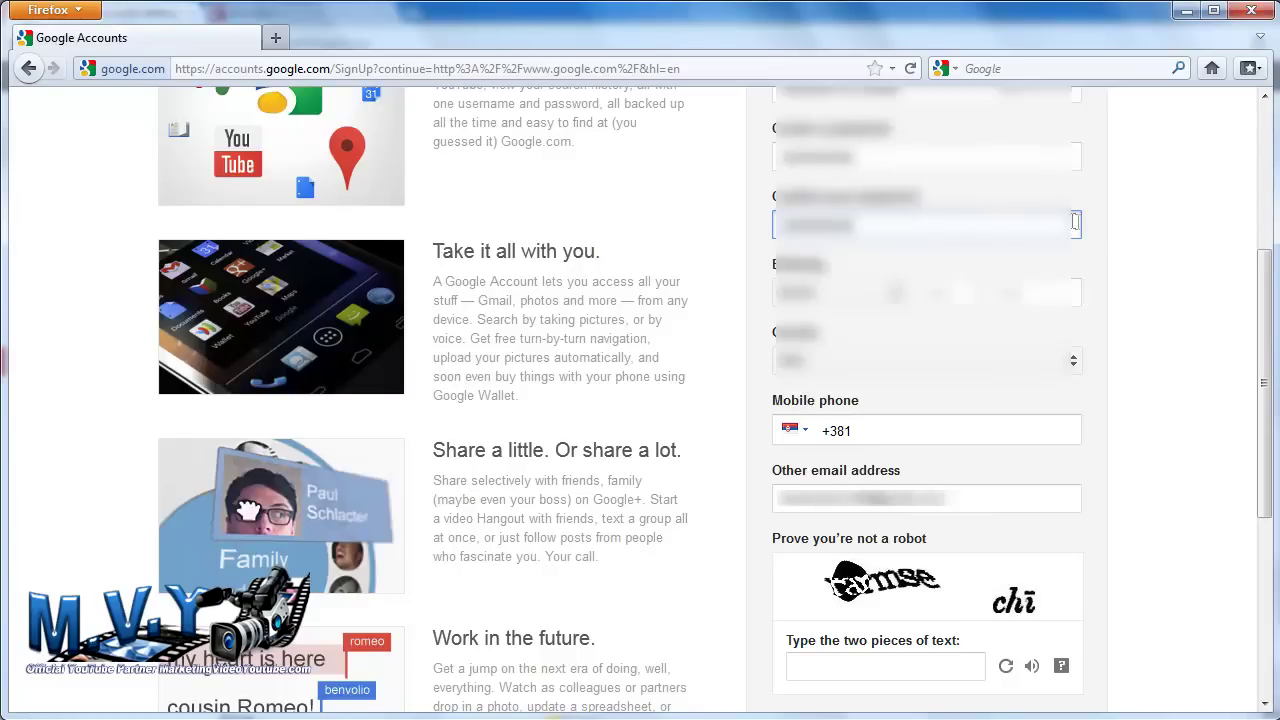
left_click(1120, 232)
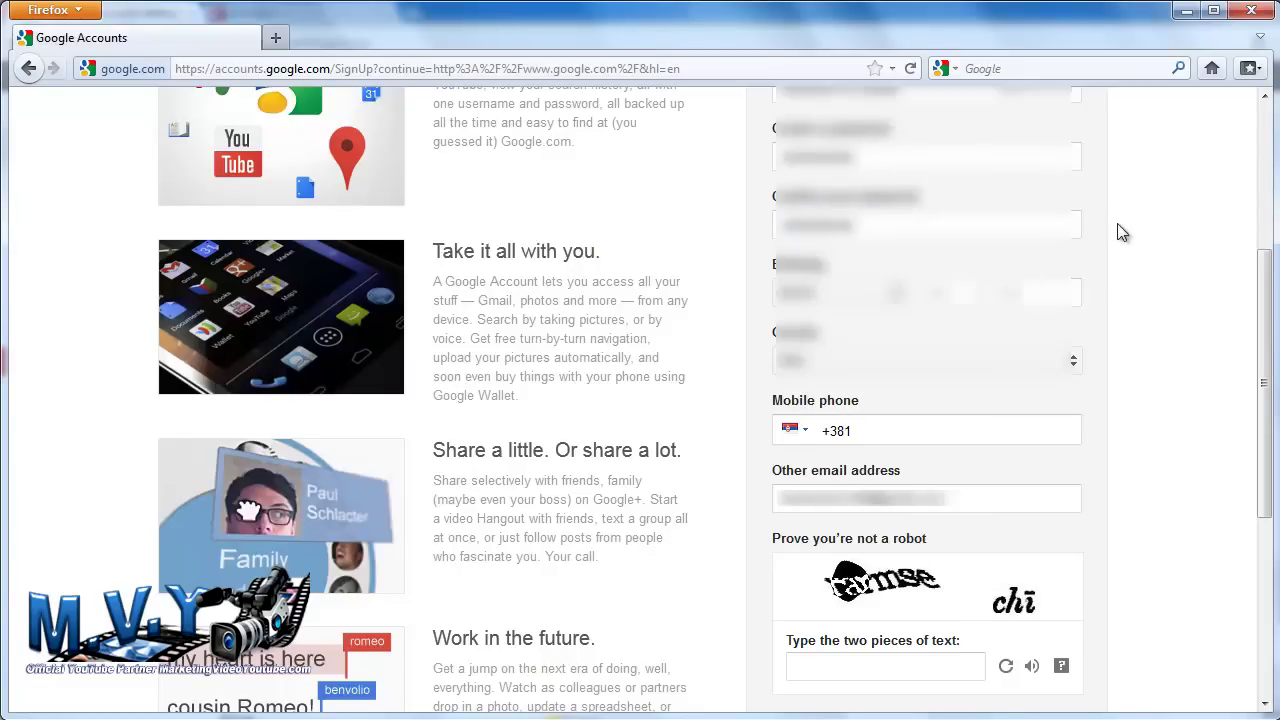
Step: Enter the mobile phone number
scroll(1122, 232, "down", 2)
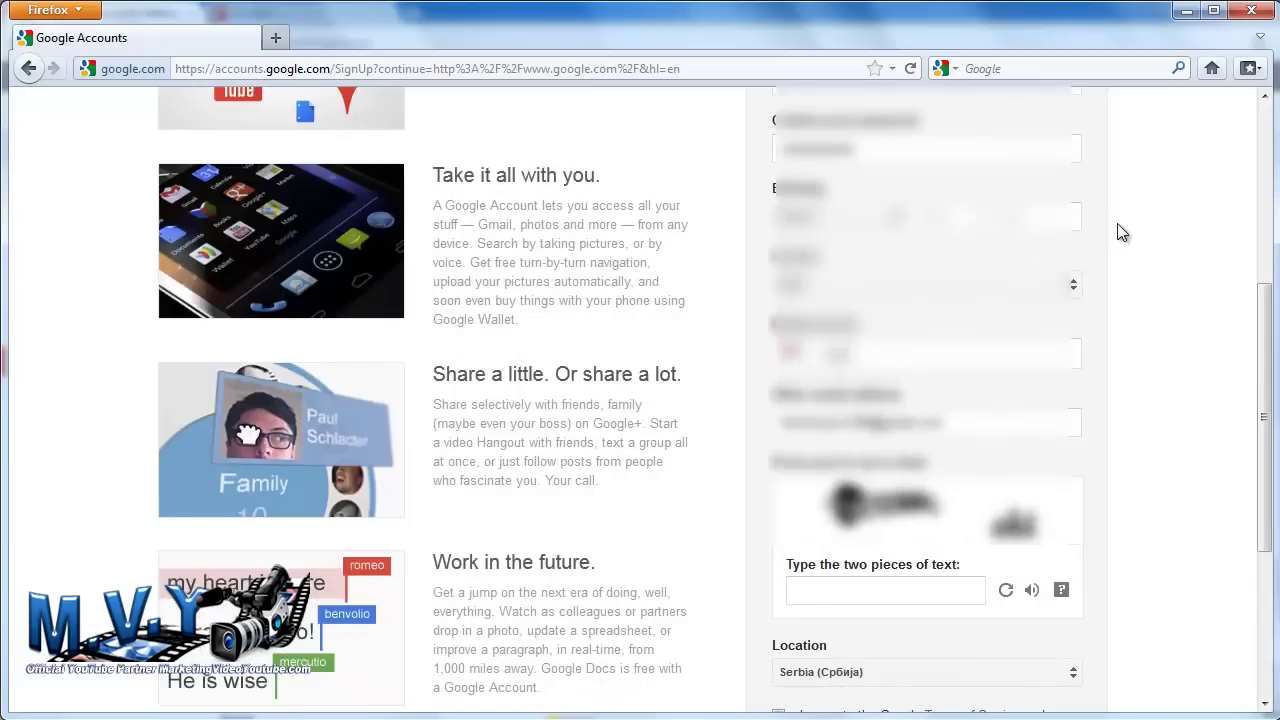
scroll(1148, 272, "down", 1)
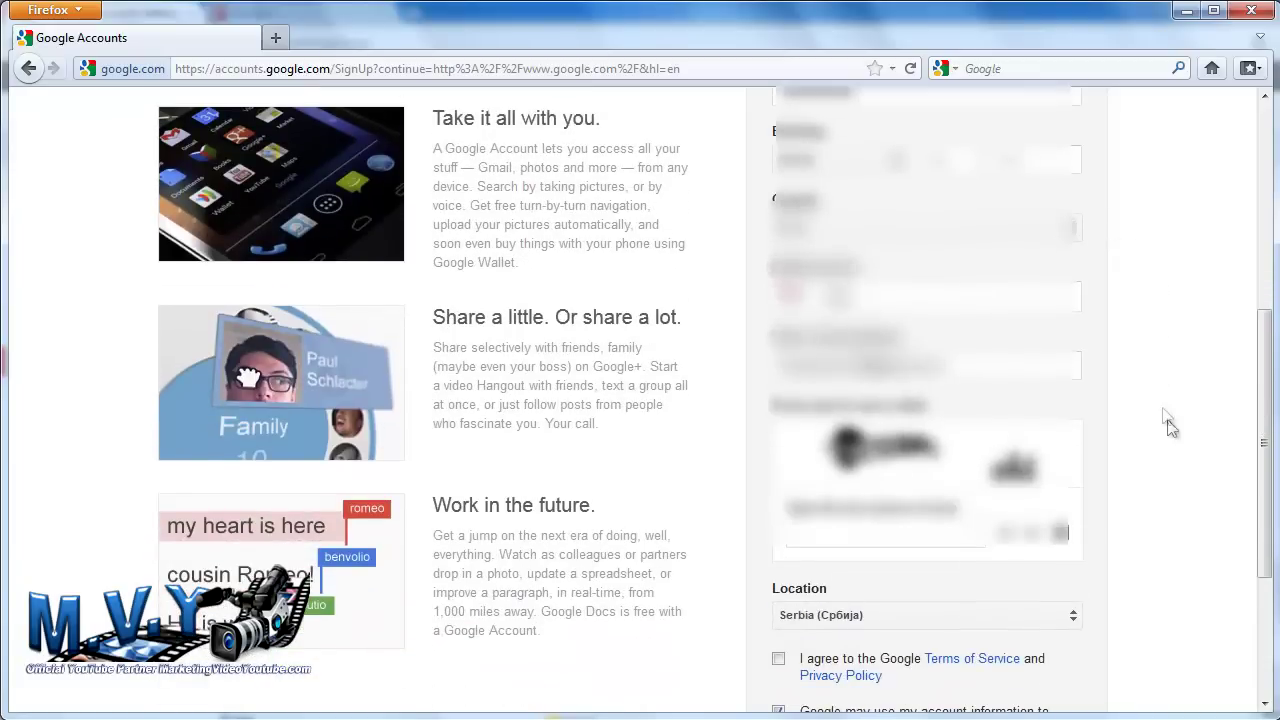
scroll(1170, 425, "down", 2)
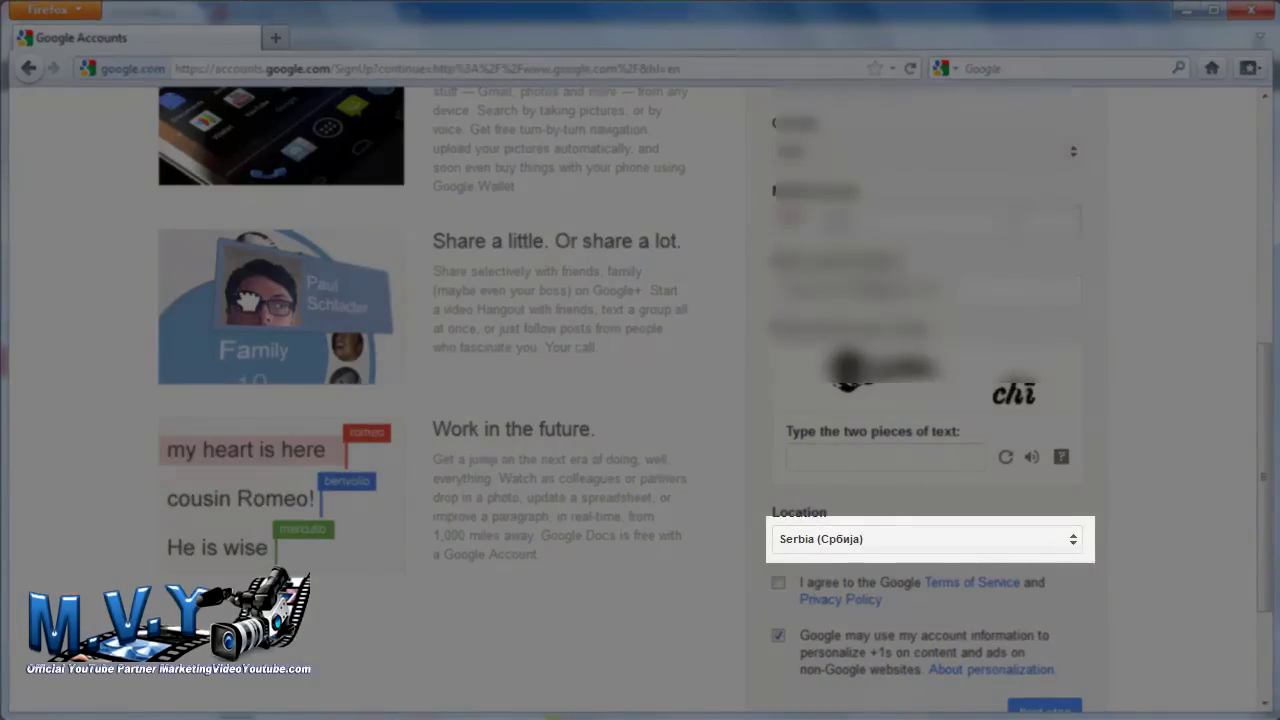
left_click(1074, 222)
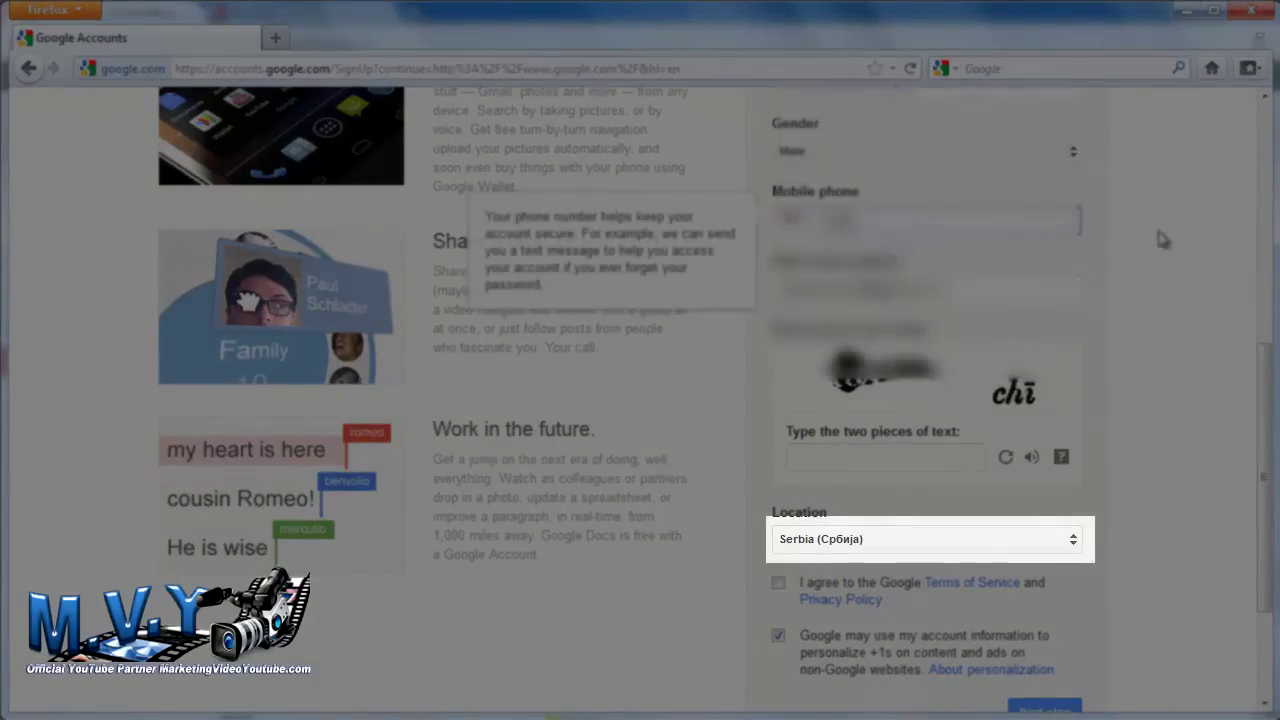
type("64123456")
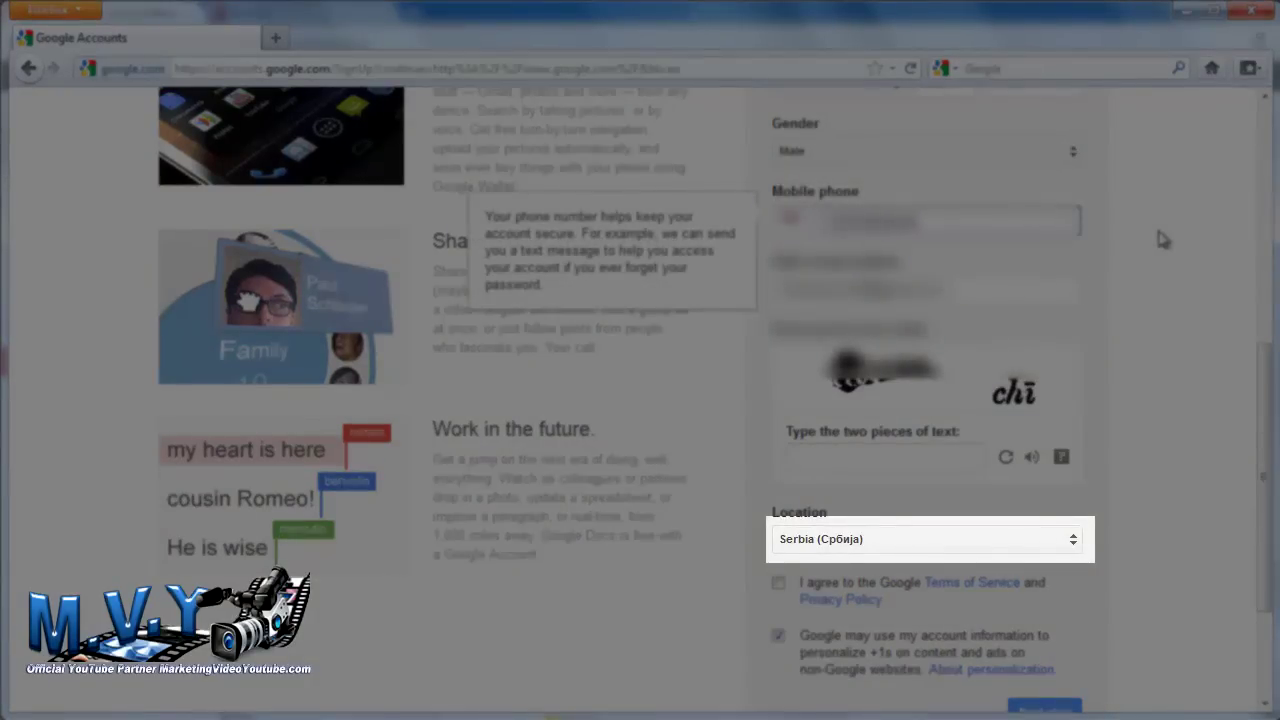
left_click(1163, 239)
Step: Set the birthday to February 01, 1970
scroll(1163, 239, "up", 1)
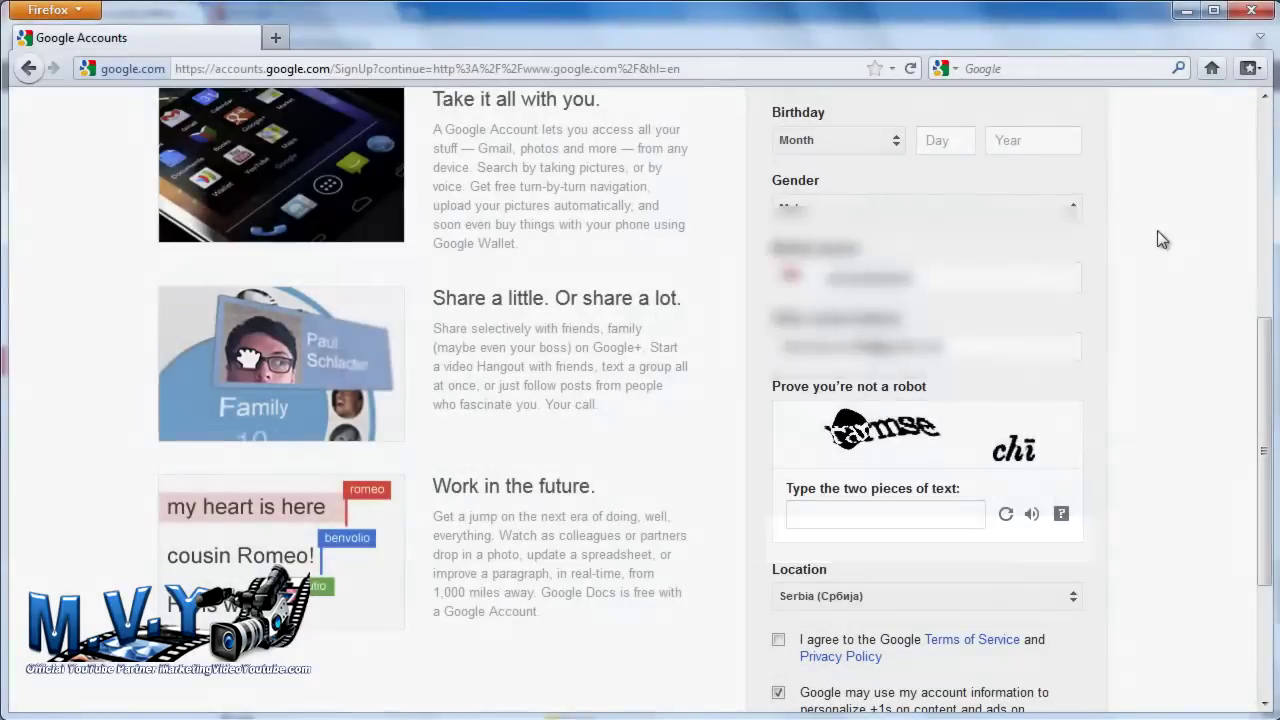
left_click(821, 141)
left_click(828, 165)
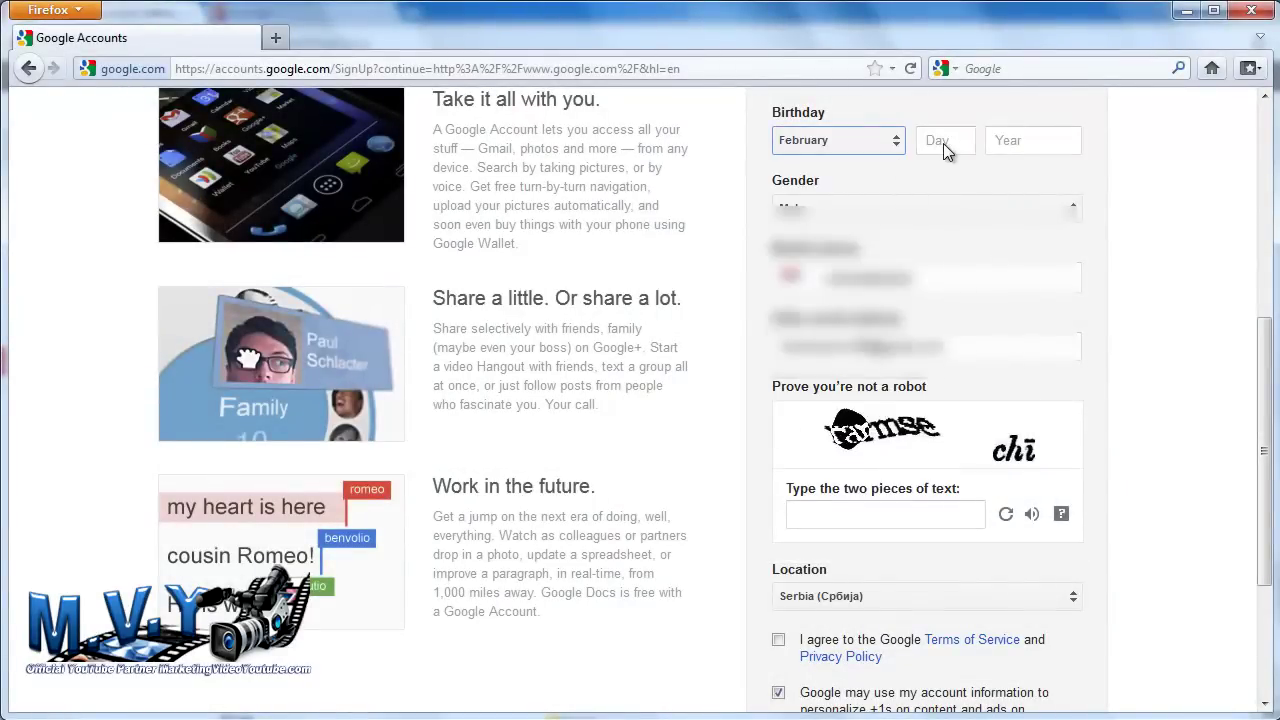
left_click(943, 143)
type("01")
left_click(1025, 140)
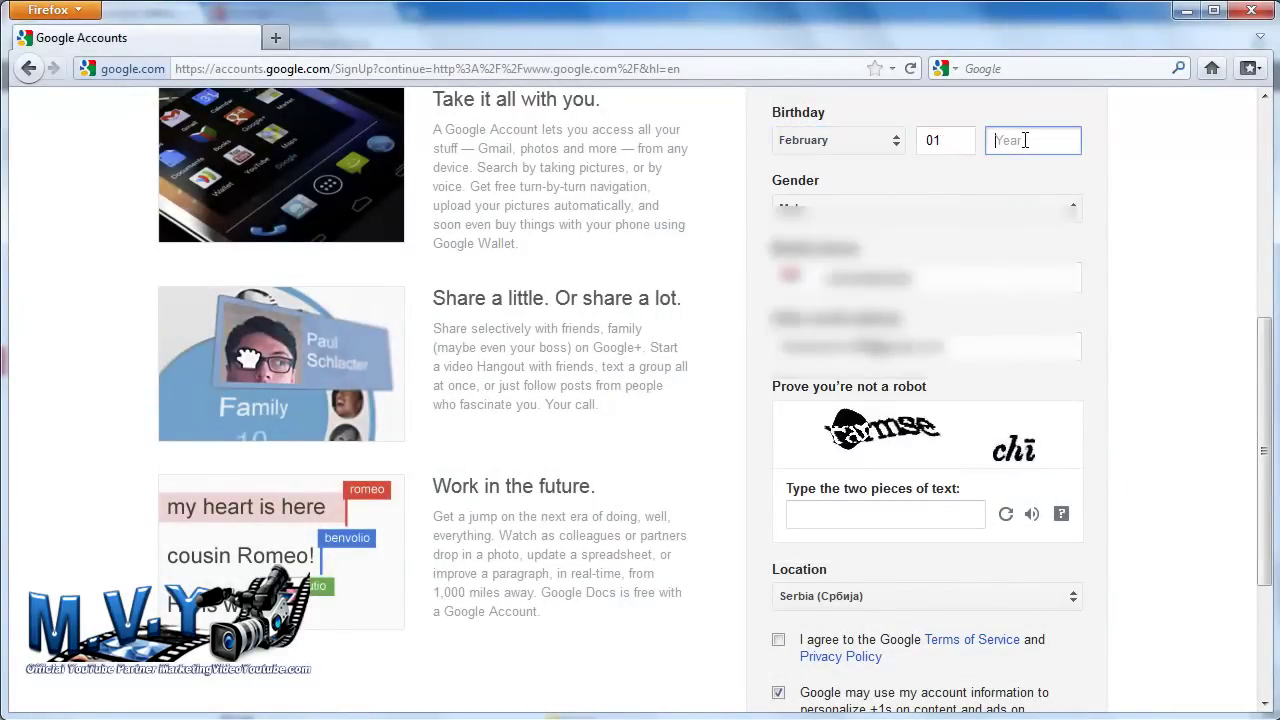
type("1970")
left_click(1130, 209)
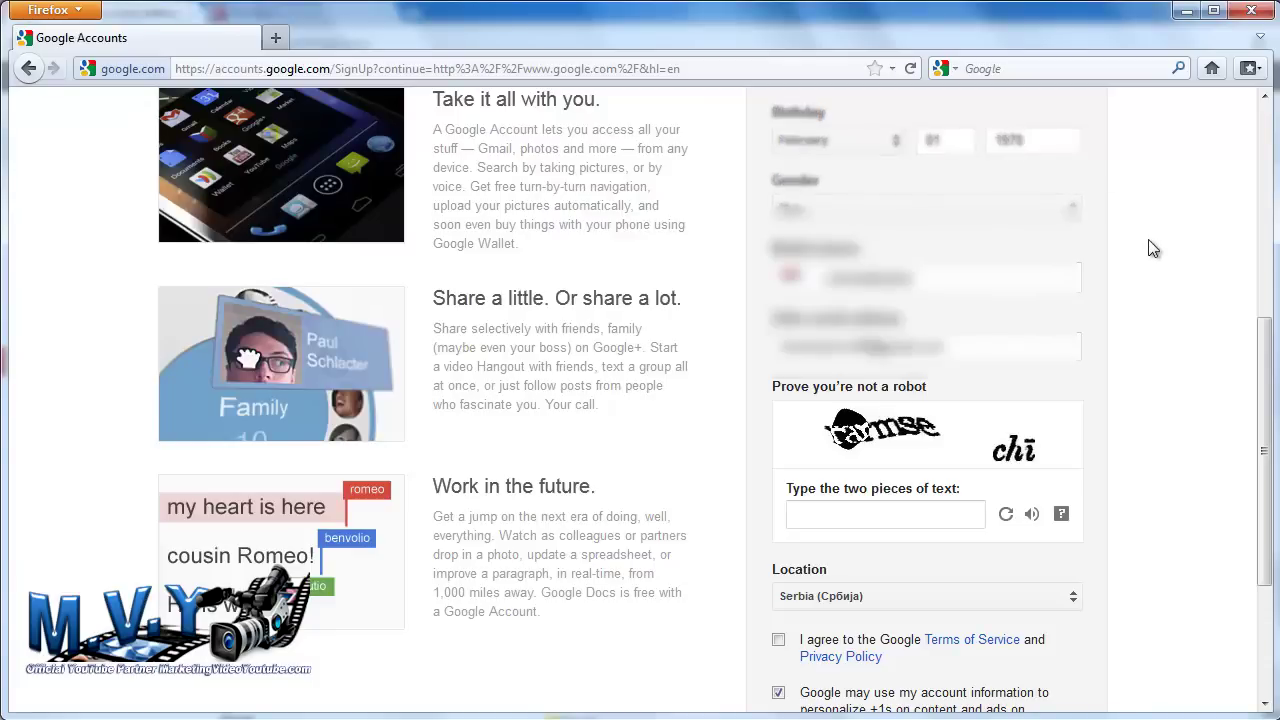
scroll(1152, 249, "down", 2)
Step: Enter the captcha 'rarmse chi', accept the Terms of Service, and submit the form
left_click(820, 400)
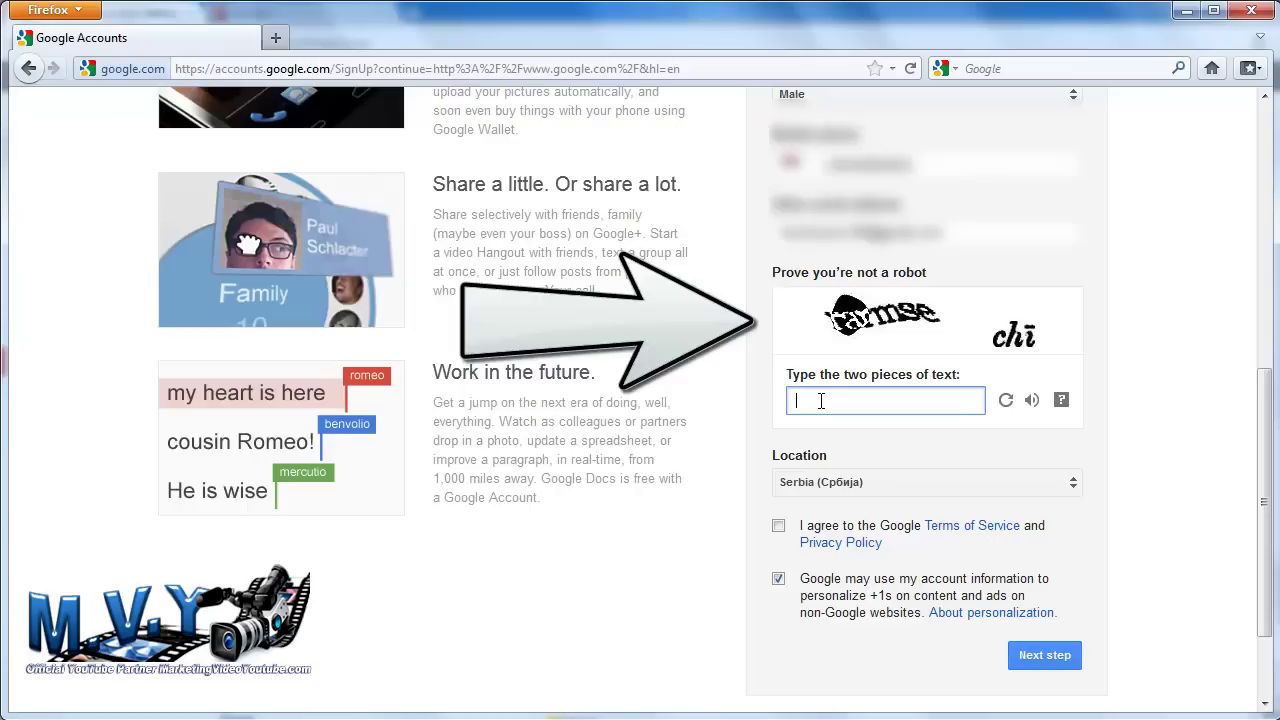
type("rarmse chi")
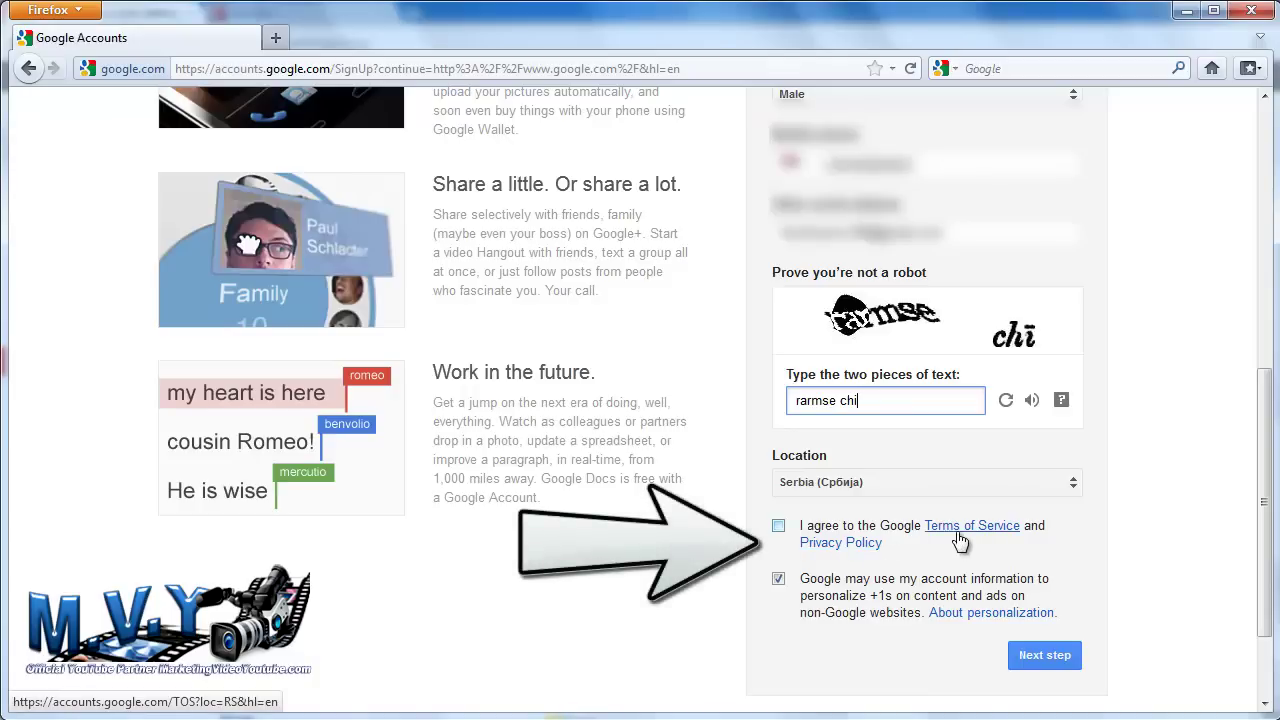
left_click(779, 527)
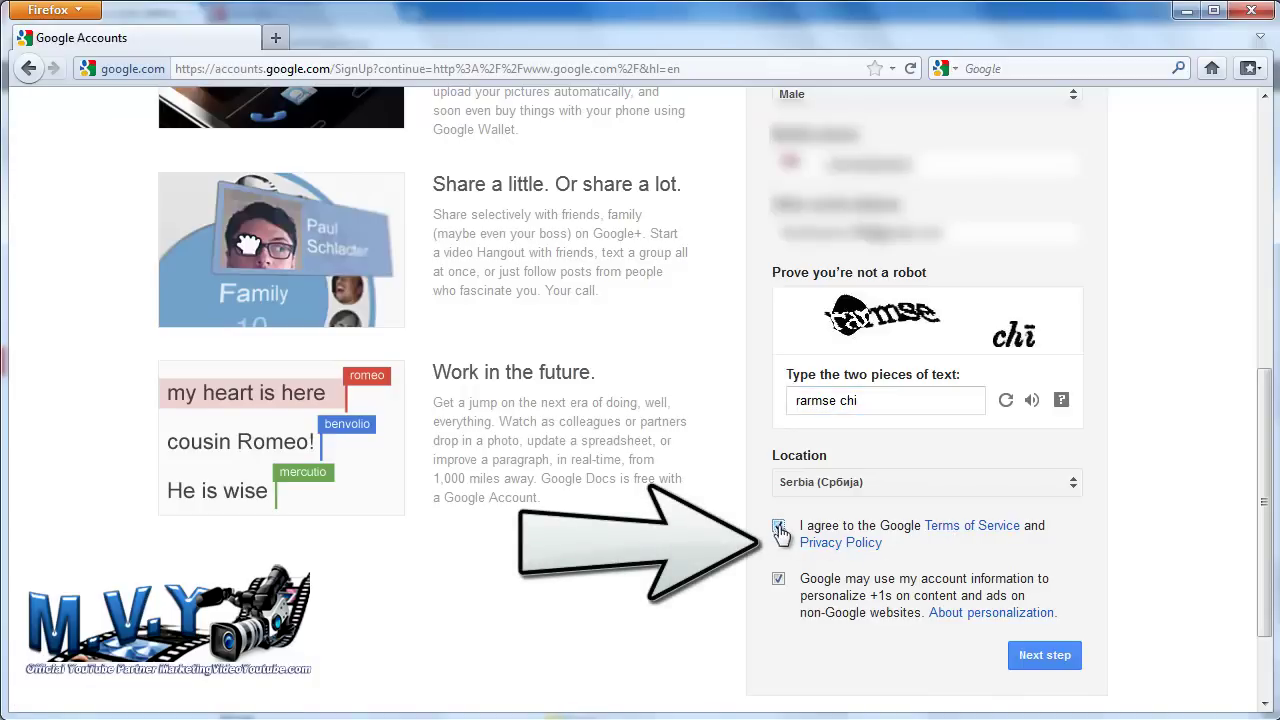
scroll(1157, 620, "down", 1)
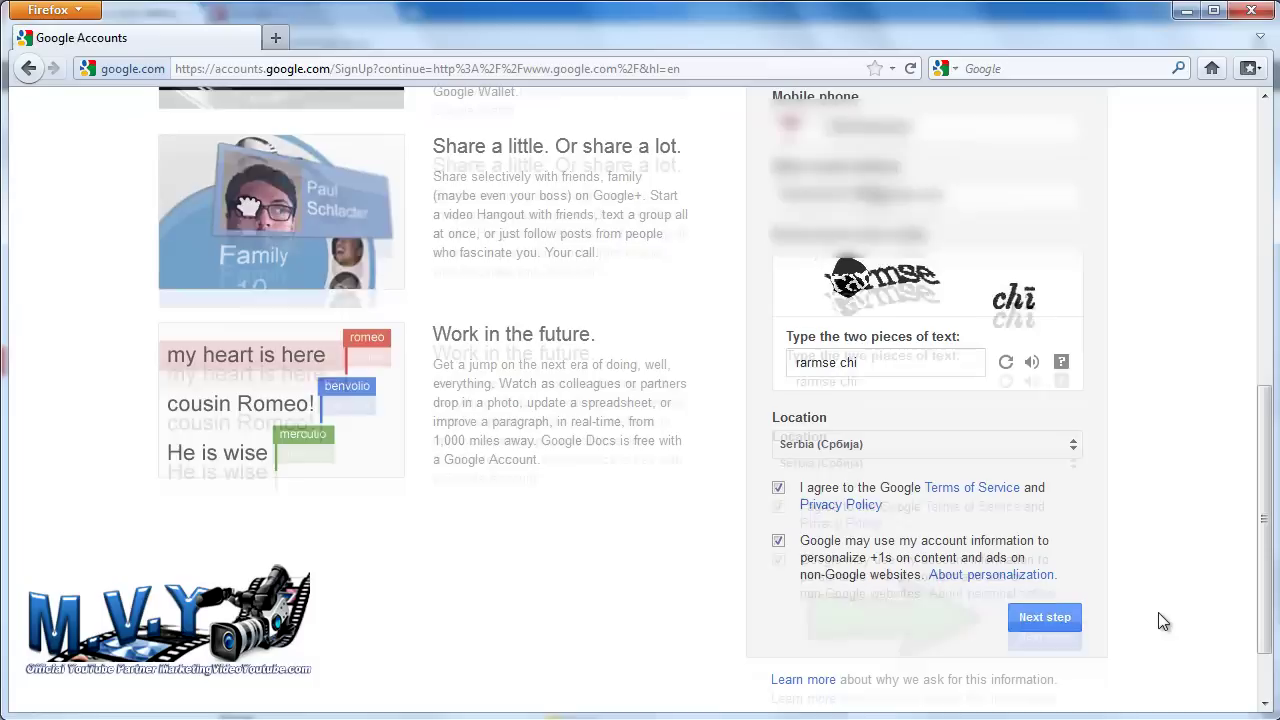
left_click(1047, 619)
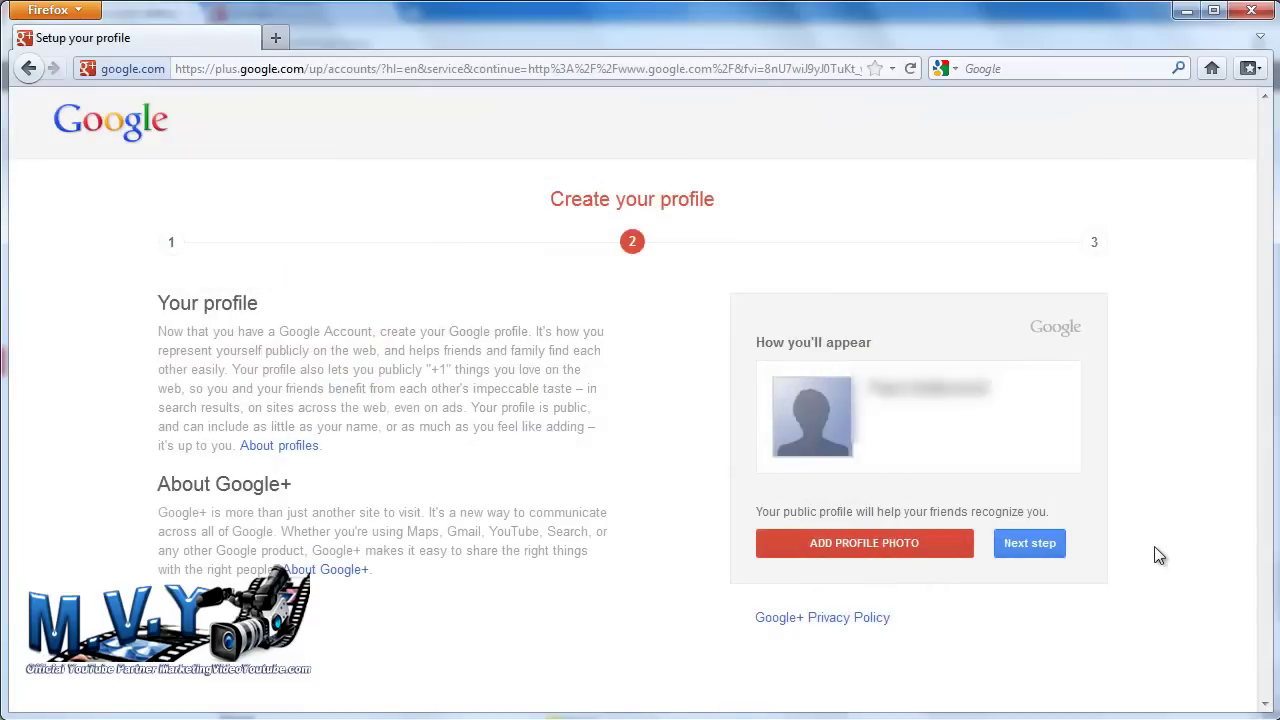
Step: Skip adding a profile photo and move past the welcome page
left_click(1044, 535)
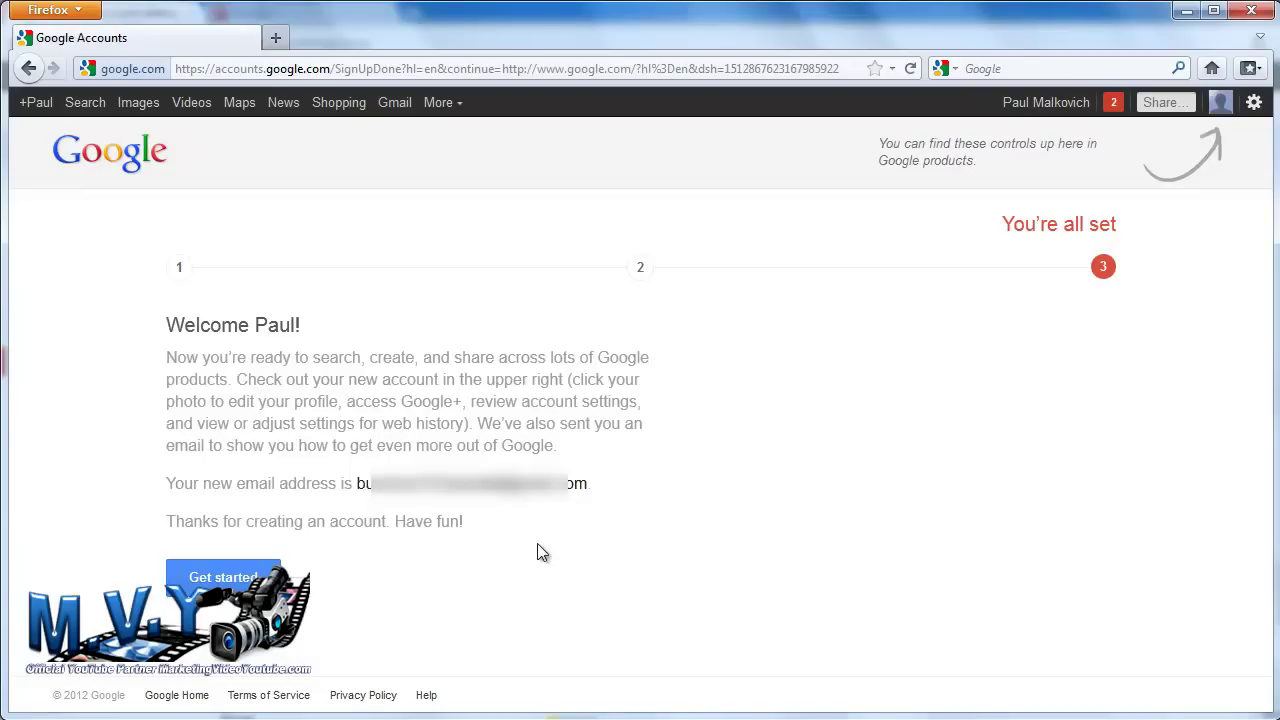
left_click(250, 577)
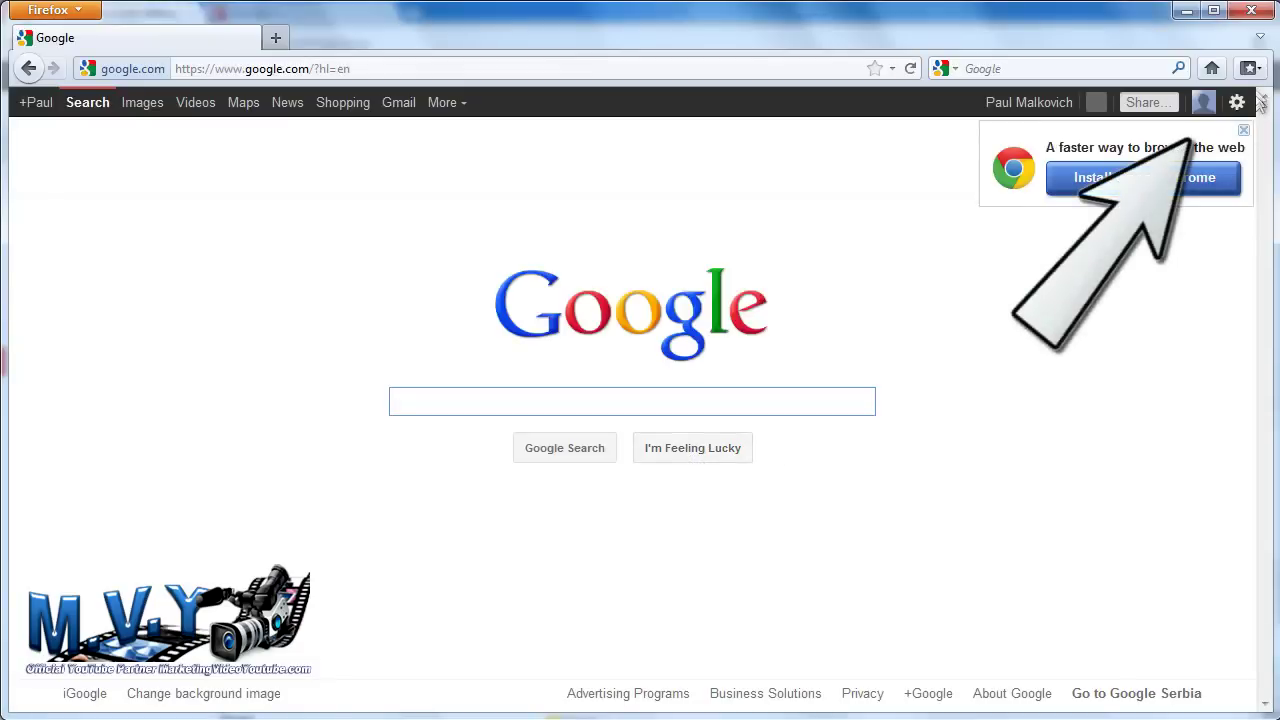
Step: Go to Google+ from the account menu, sign in with the password, and save it
left_click(1204, 103)
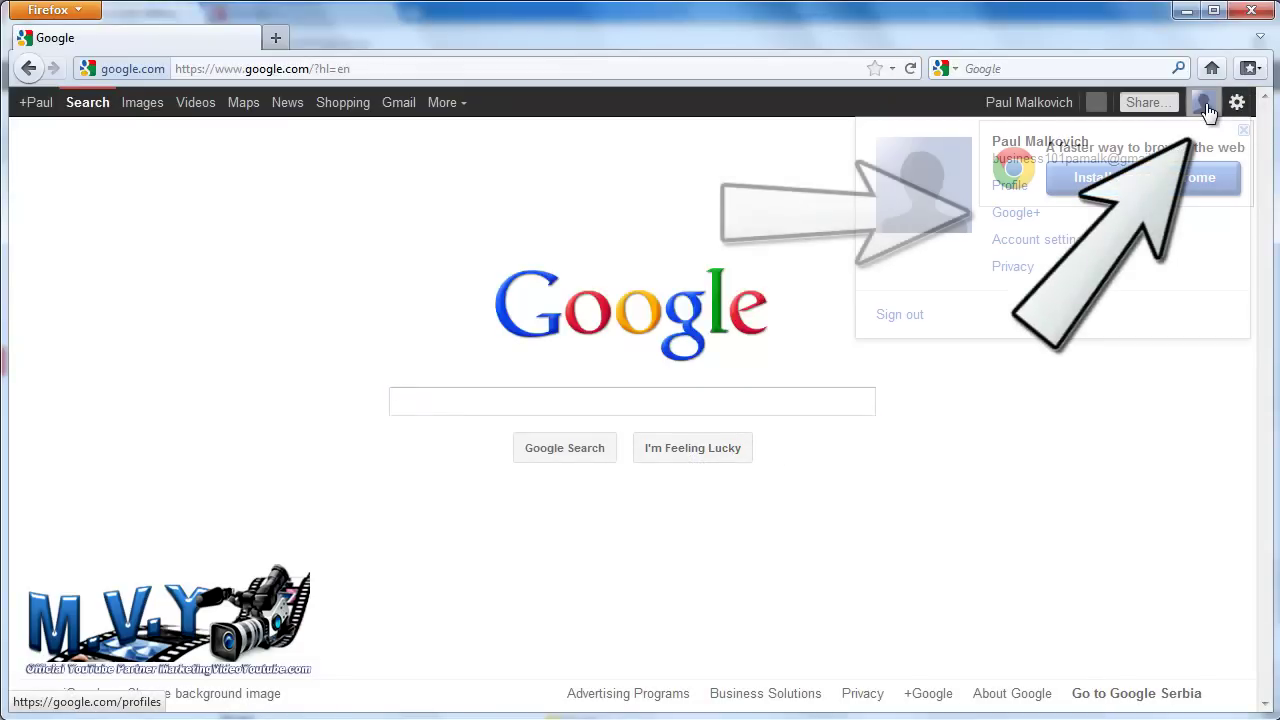
left_click(1014, 214)
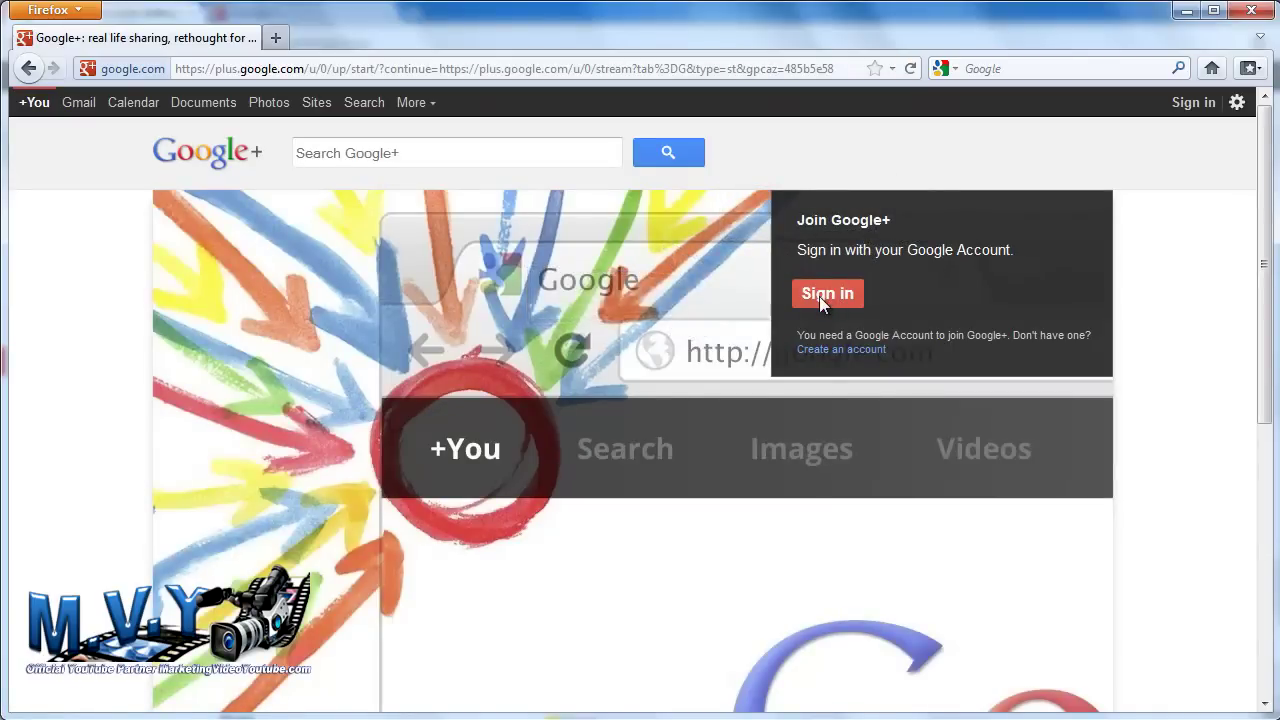
left_click(819, 296)
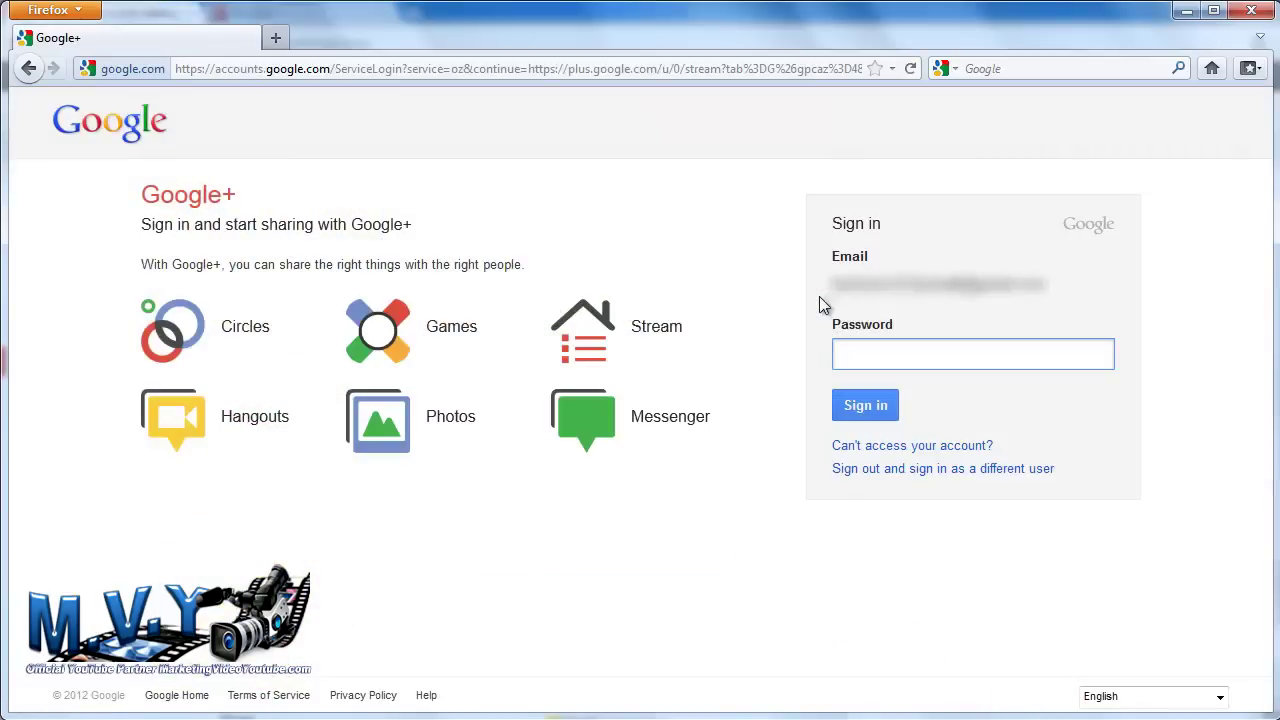
type("•••••••••")
left_click(866, 405)
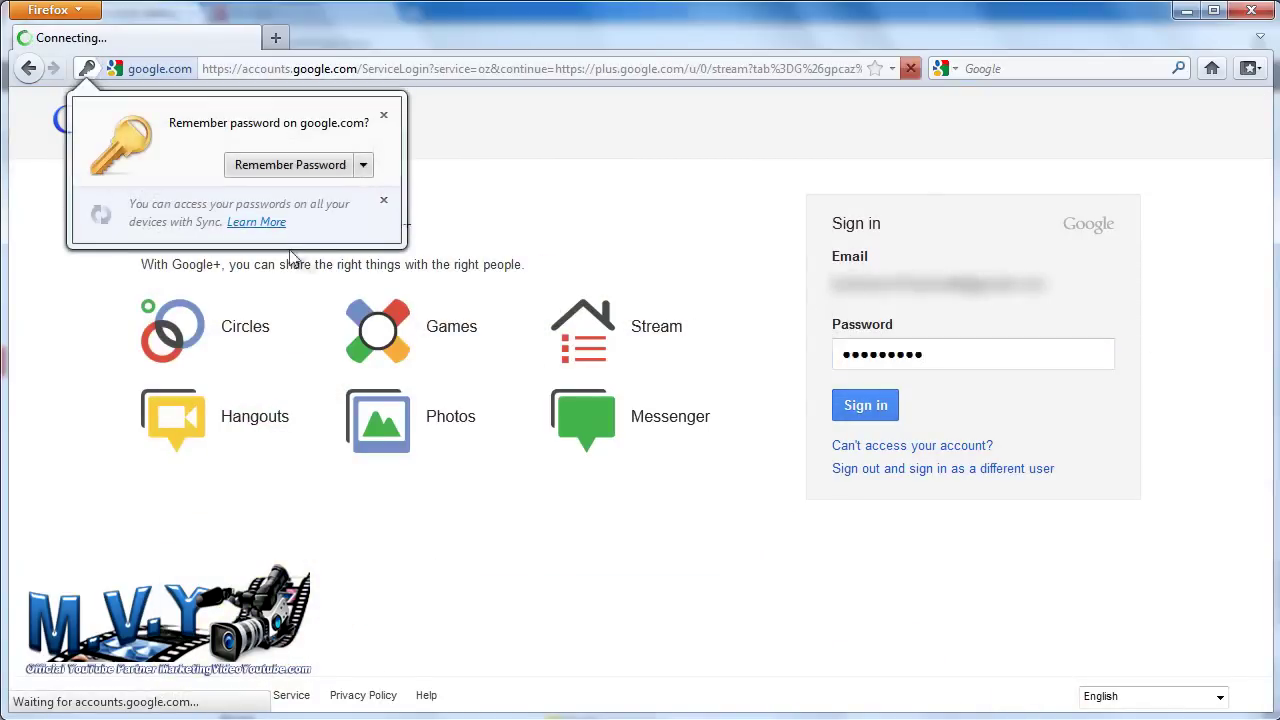
left_click(245, 170)
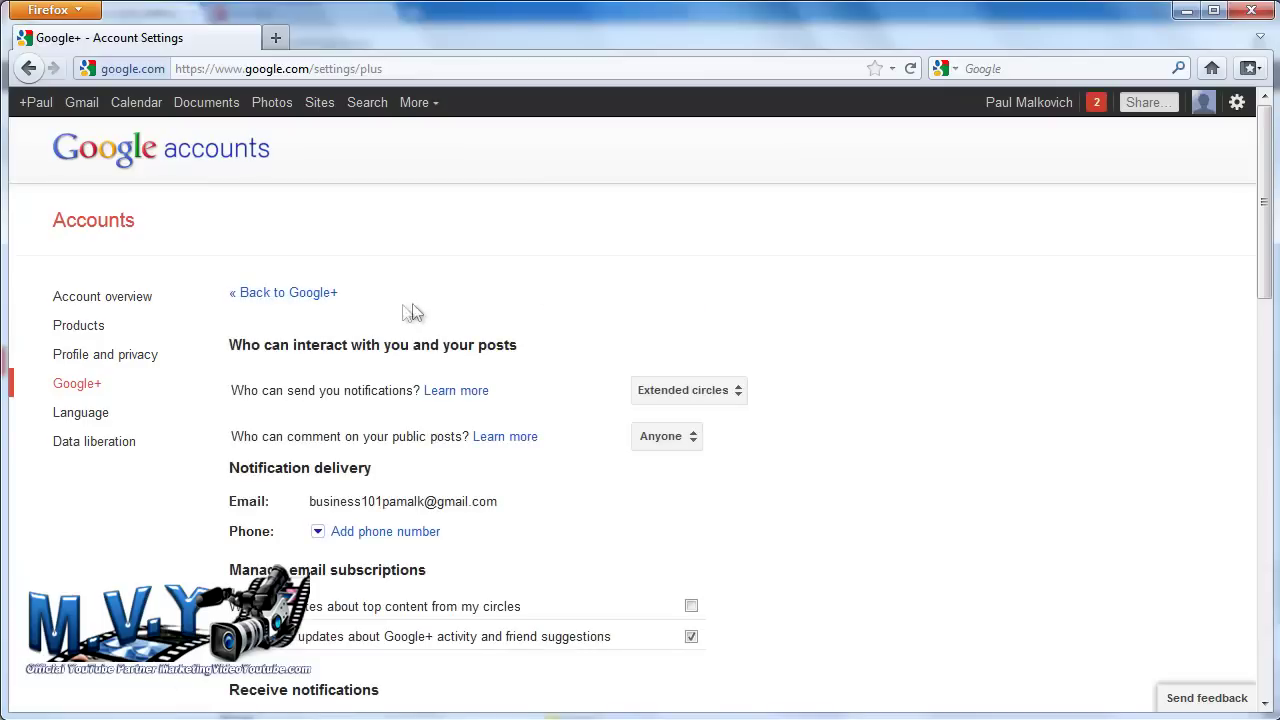
Step: Scroll through the Google+ notification settings and return to the top
scroll(865, 318, "down", 10)
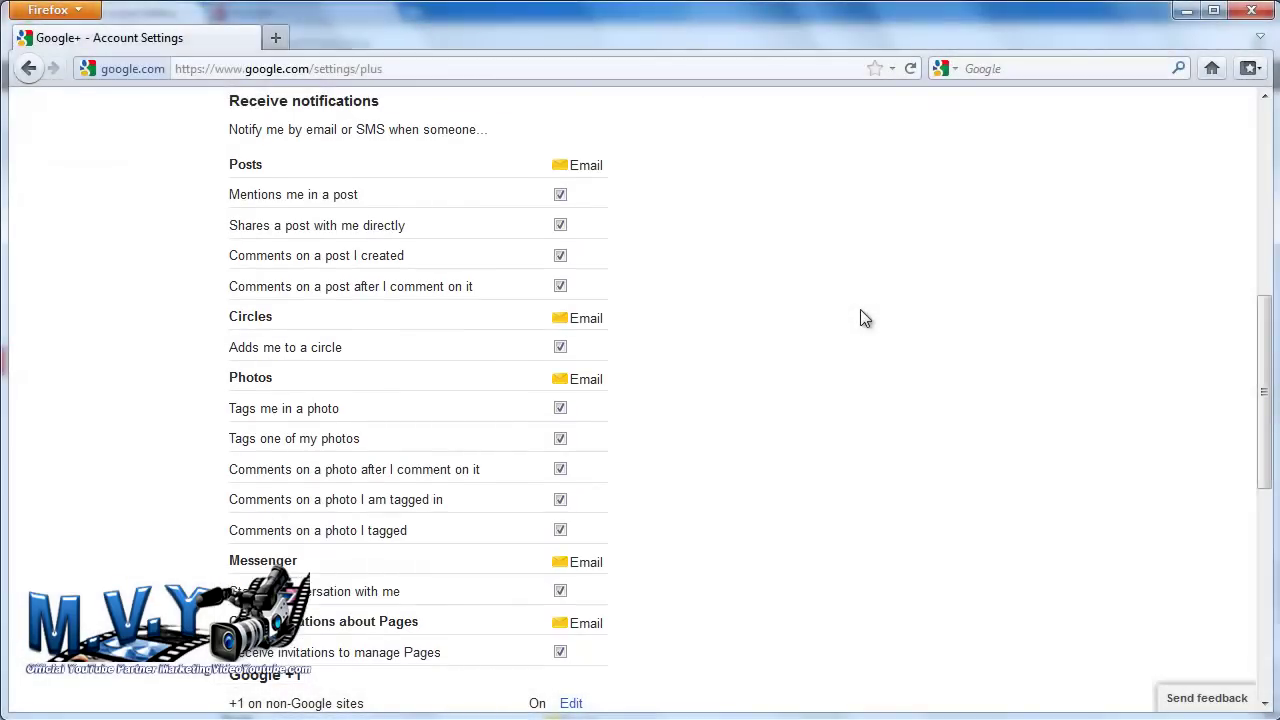
scroll(862, 318, "down", 4)
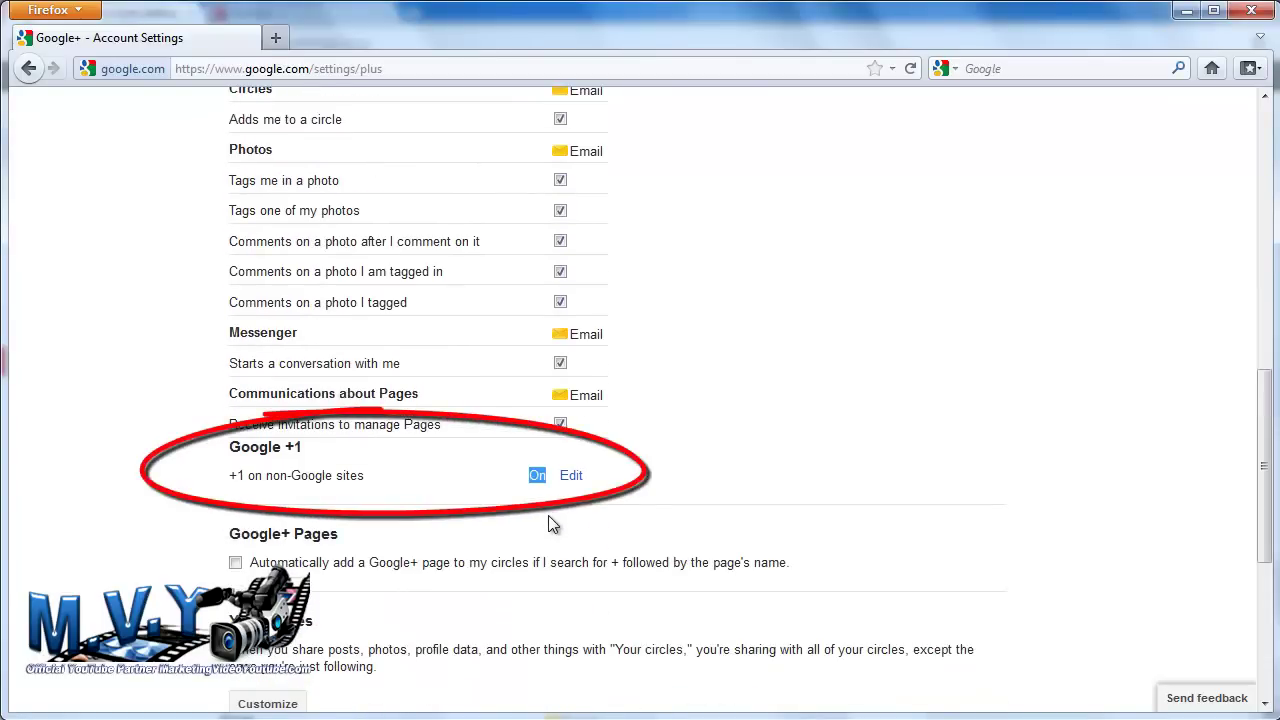
left_click(548, 515)
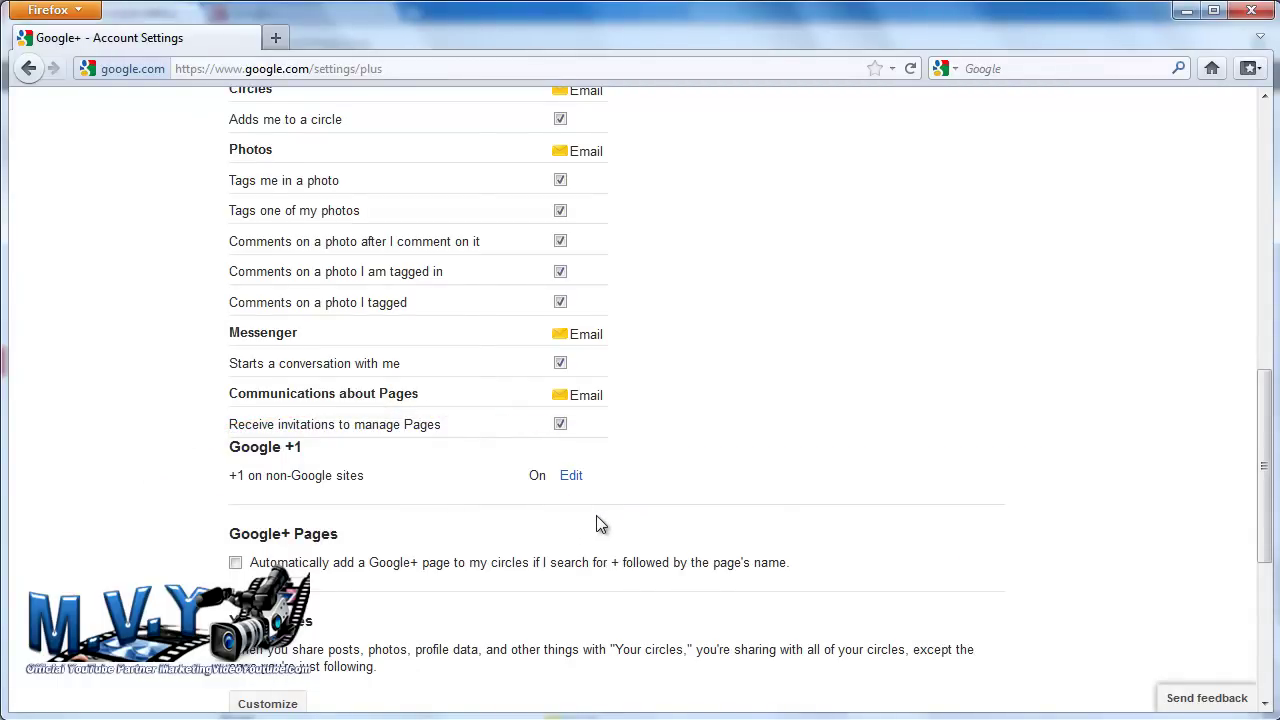
scroll(596, 525, "up", 10)
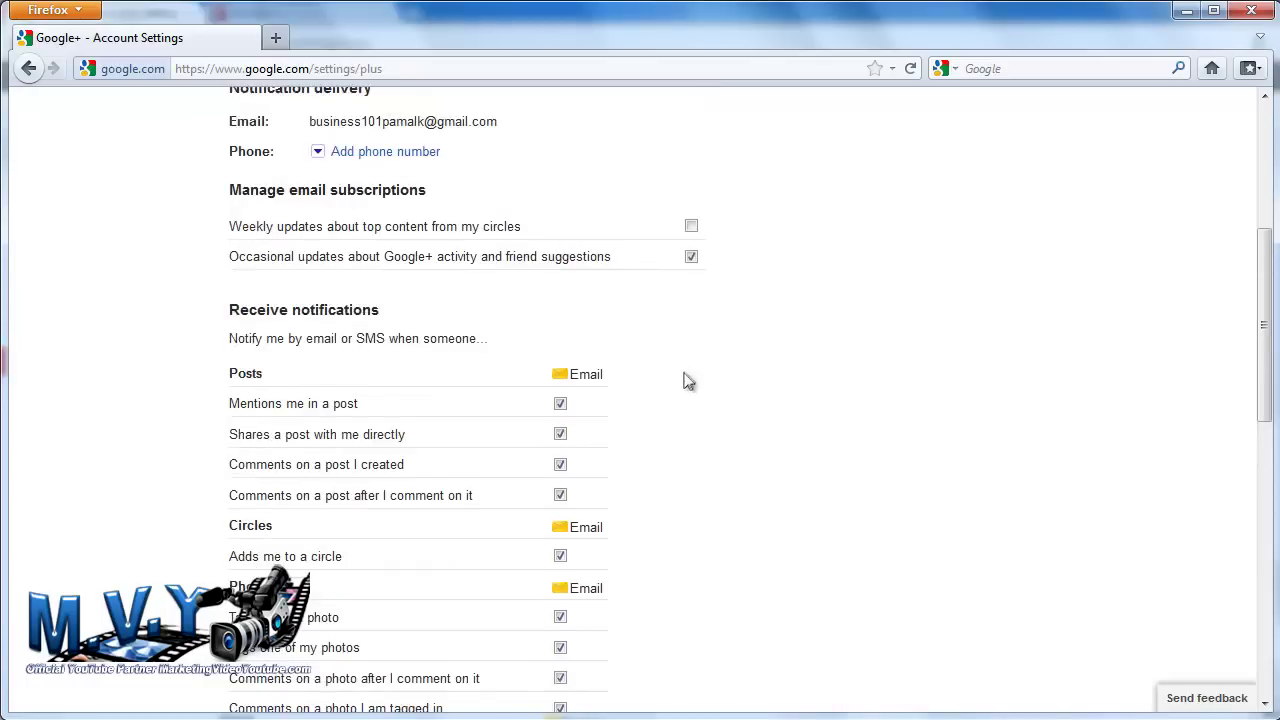
scroll(583, 398, "up", 3)
Step: Return from account settings to the Google+ Stream
left_click(298, 236)
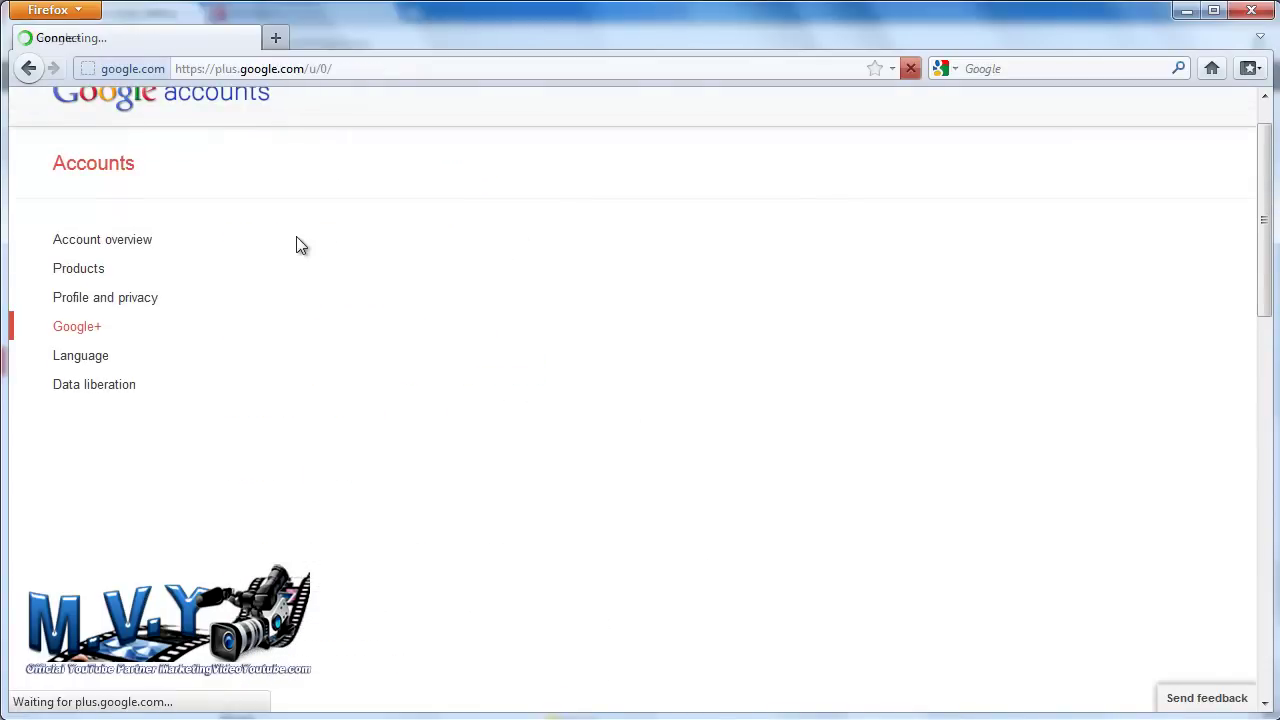